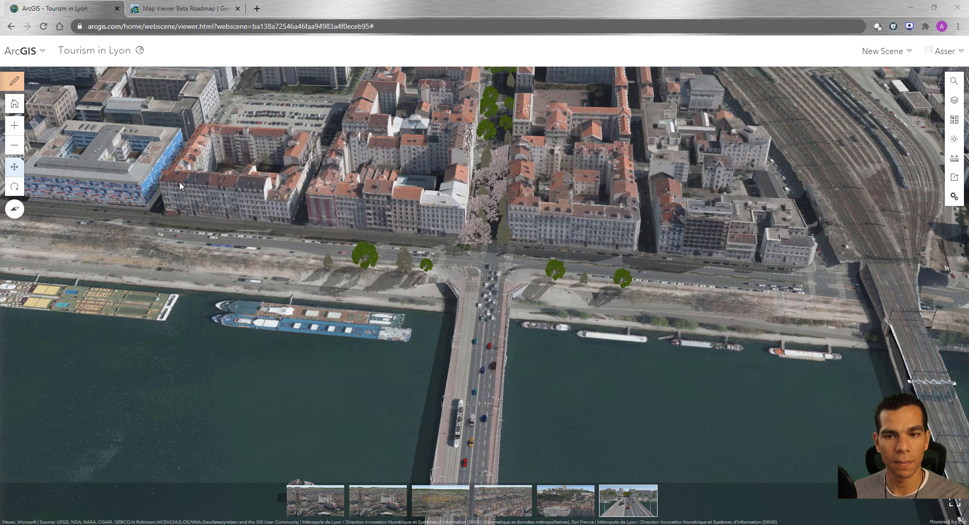
Step: Go to the content page, open Scene Viewer from there and start a new scene
left_click(27, 52)
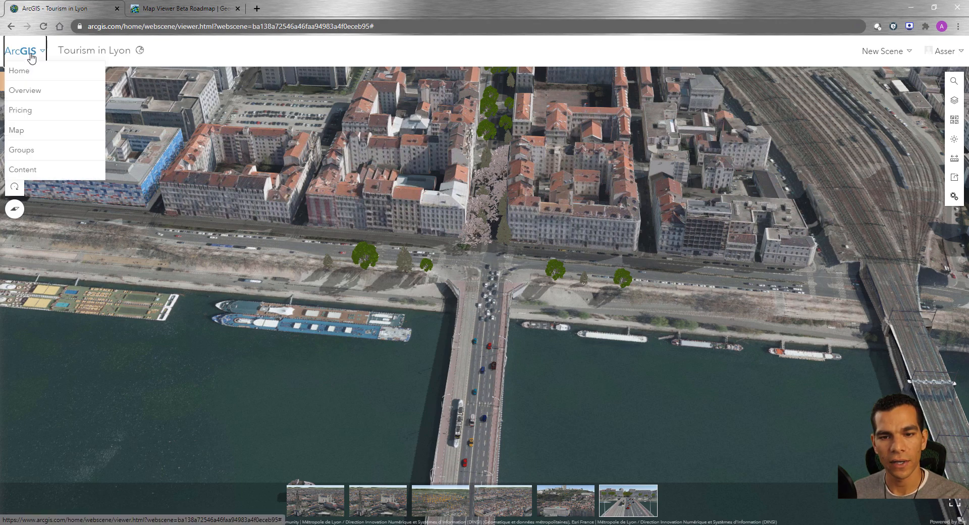
left_click(36, 173)
left_click(526, 88)
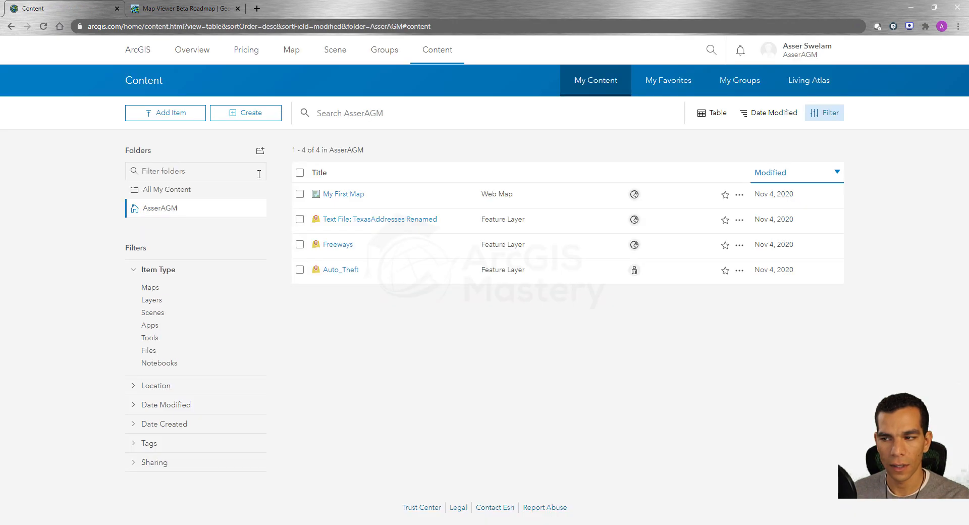
left_click(332, 52)
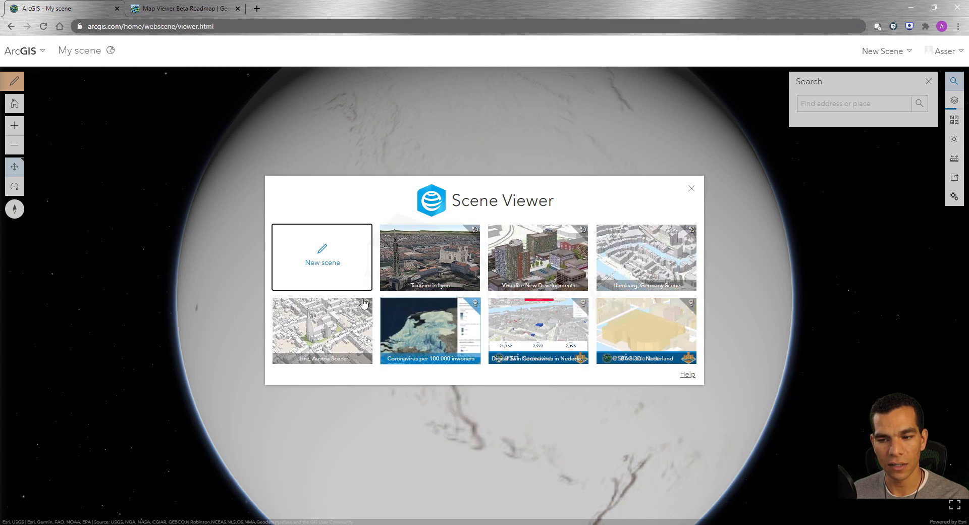
left_click(327, 260)
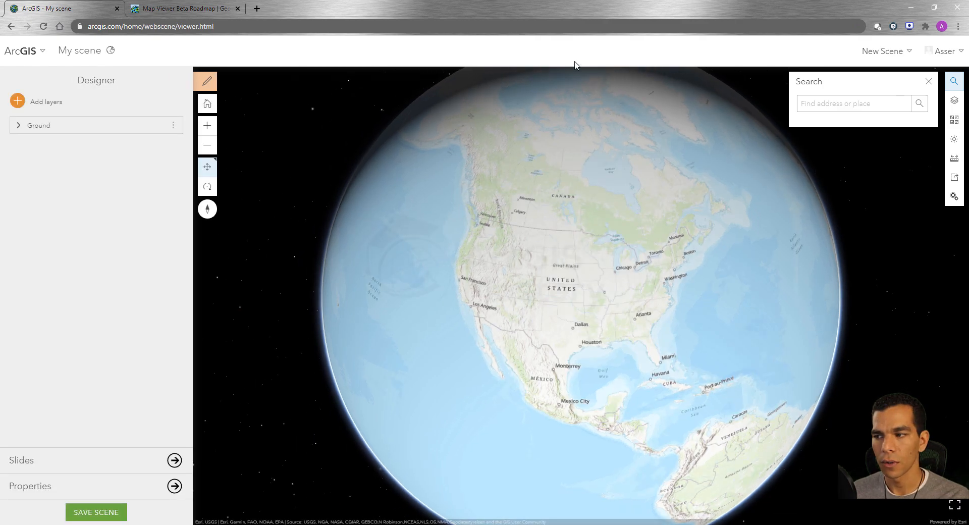
left_click(891, 54)
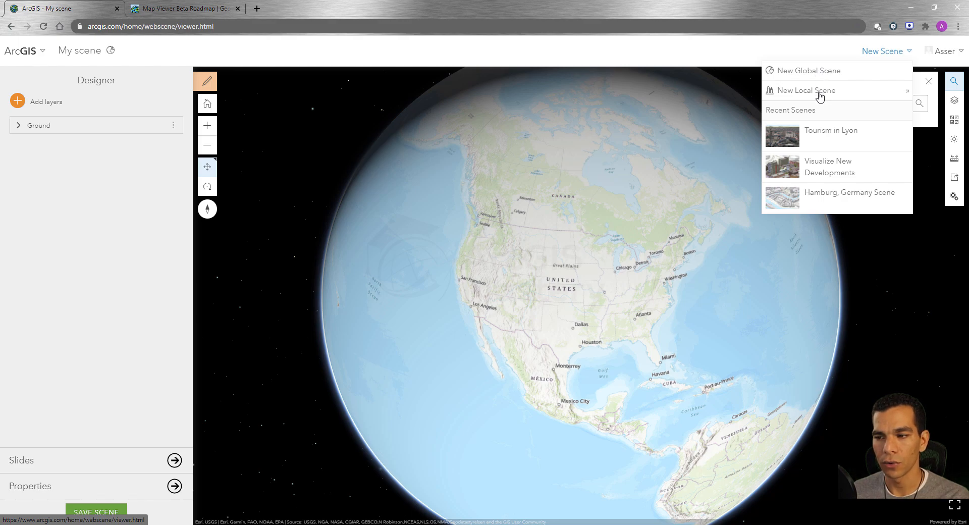
left_click_drag(554, 347, 545, 310)
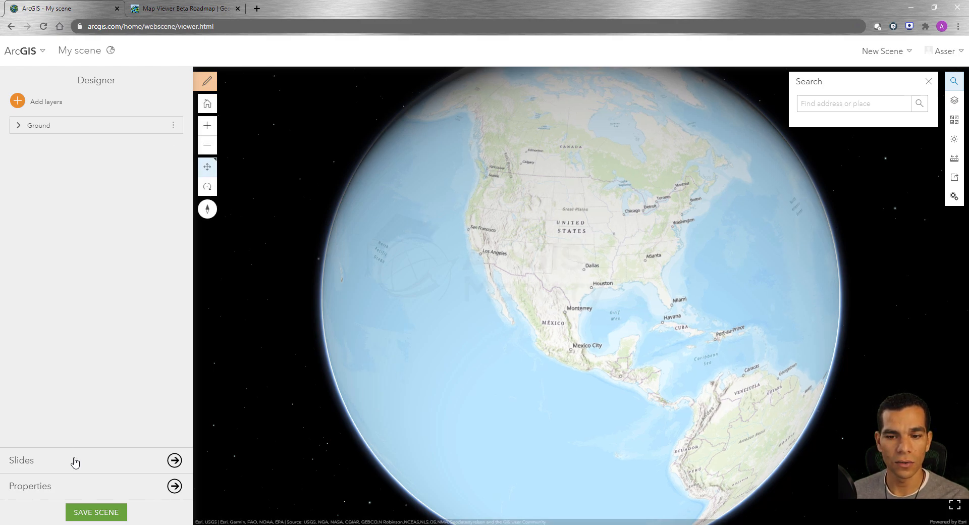
Step: Save the scene in My Content with the title "My Frist Scene", the summary "Scene" and the tag "Scene"
left_click(96, 512)
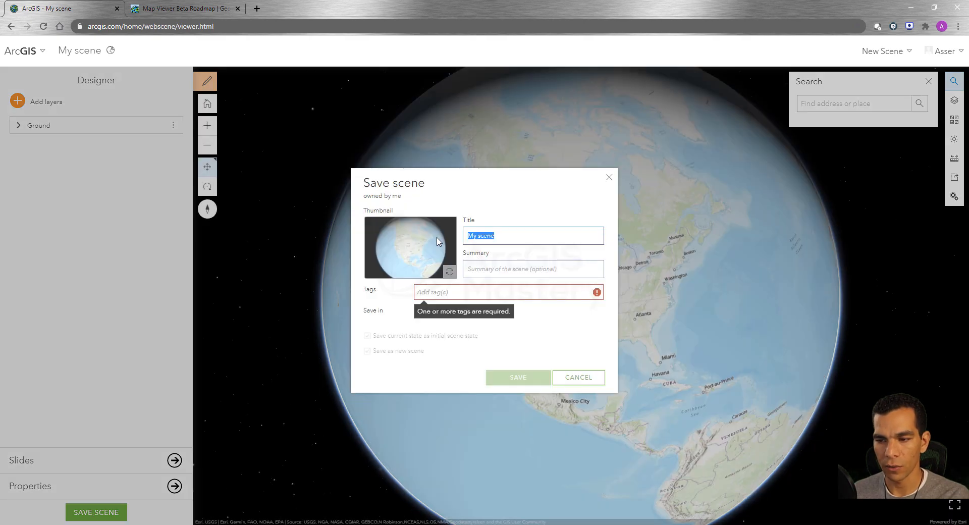
type("My Fri")
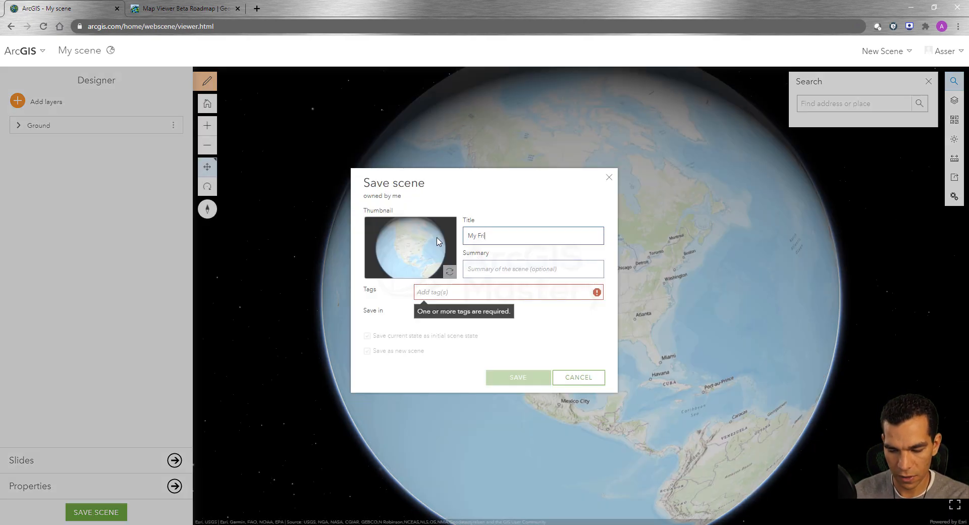
type("st Scene")
key("ctrl+shift+Left")
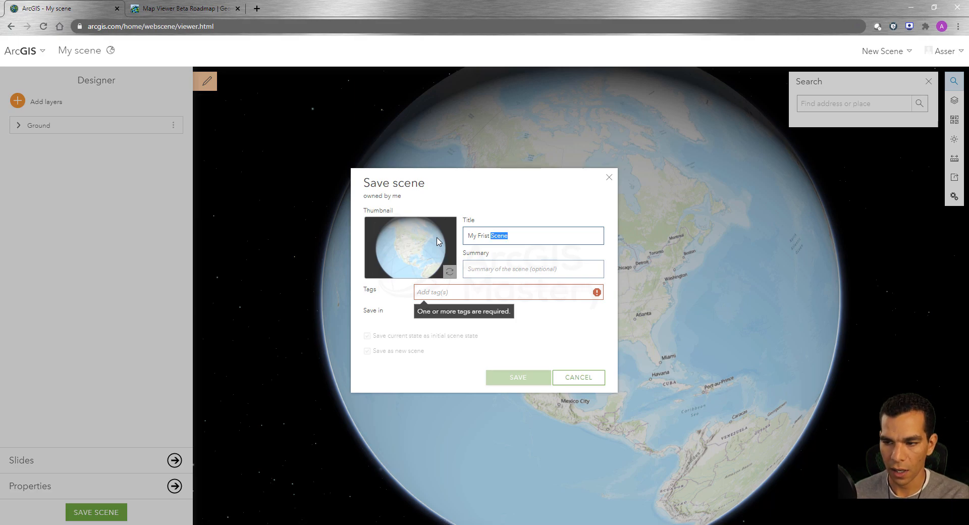
key("ctrl+c")
left_click(495, 269)
key("ctrl+v")
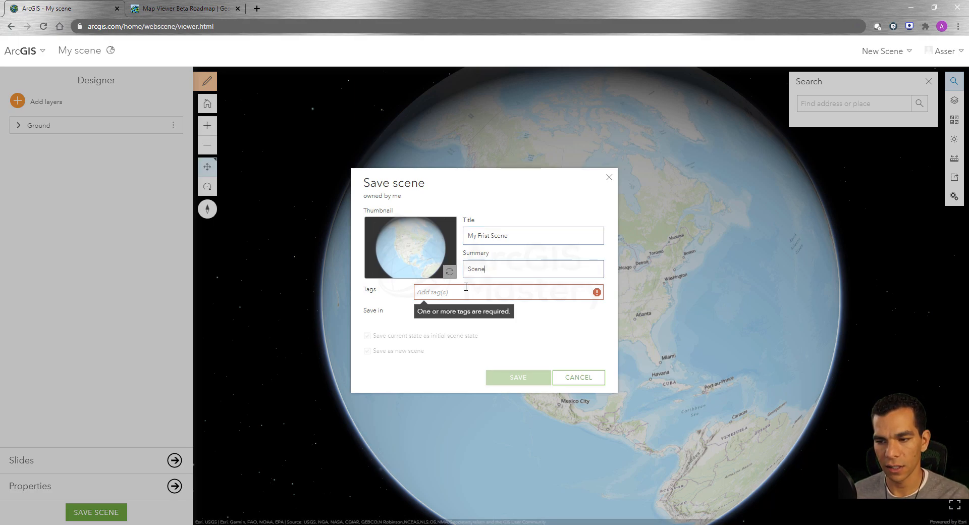
left_click(443, 294)
key("ctrl+v")
key("Return")
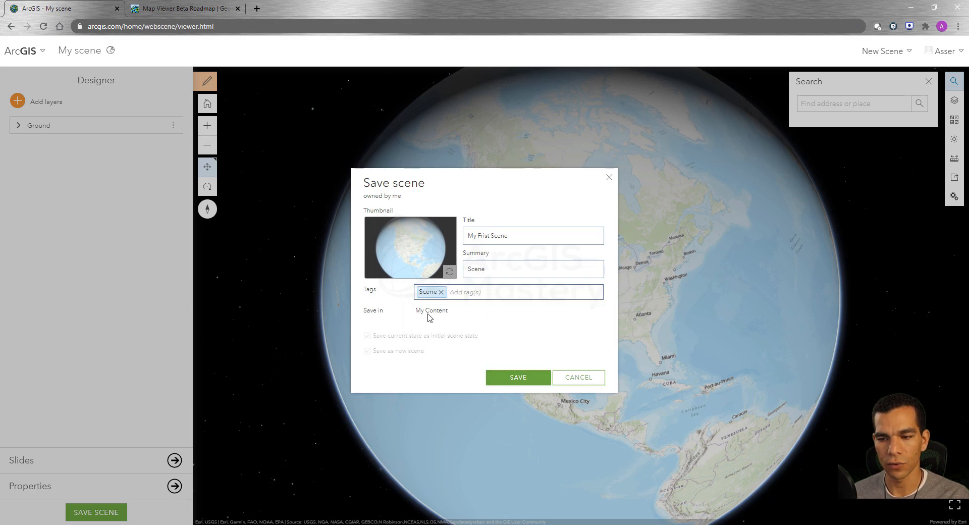
left_click(509, 376)
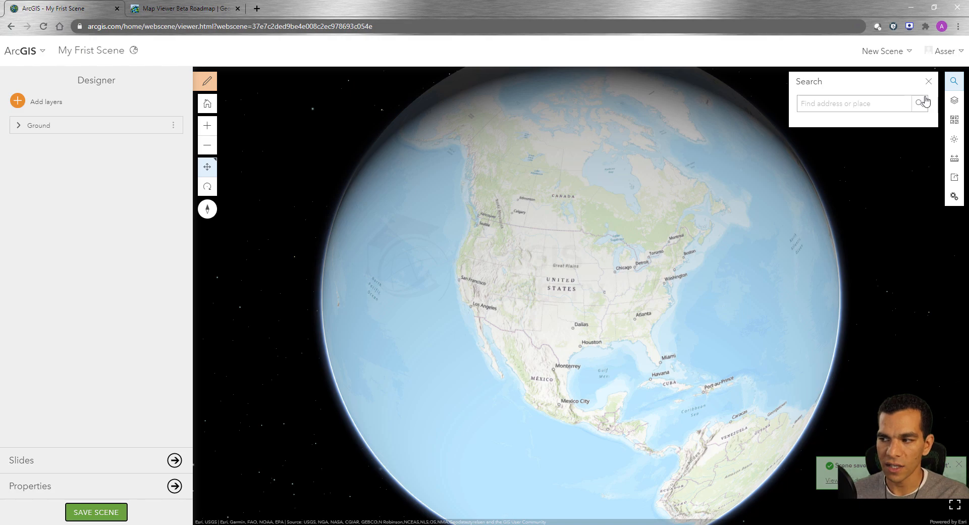
Step: Switch the basemap to Imagery and add the Auto_Theft layer from My Content to the scene
left_click(954, 120)
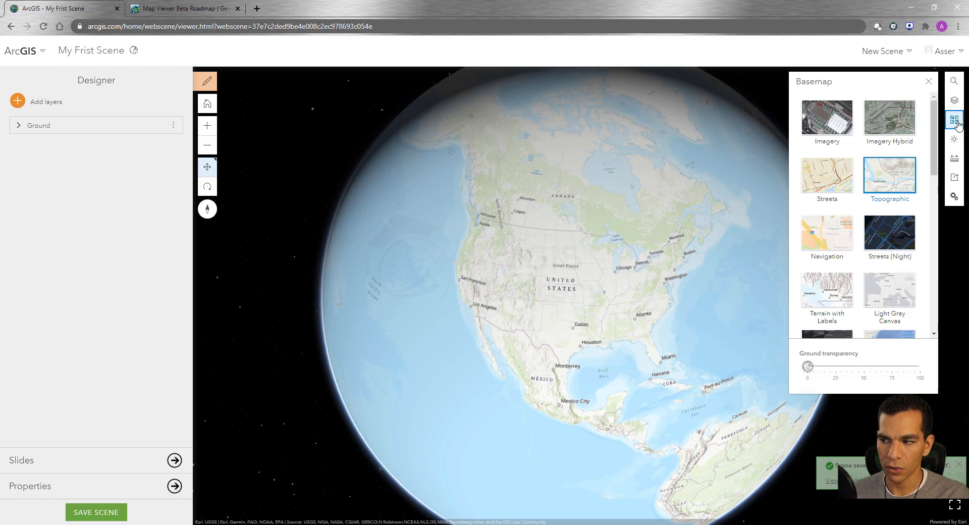
left_click(826, 135)
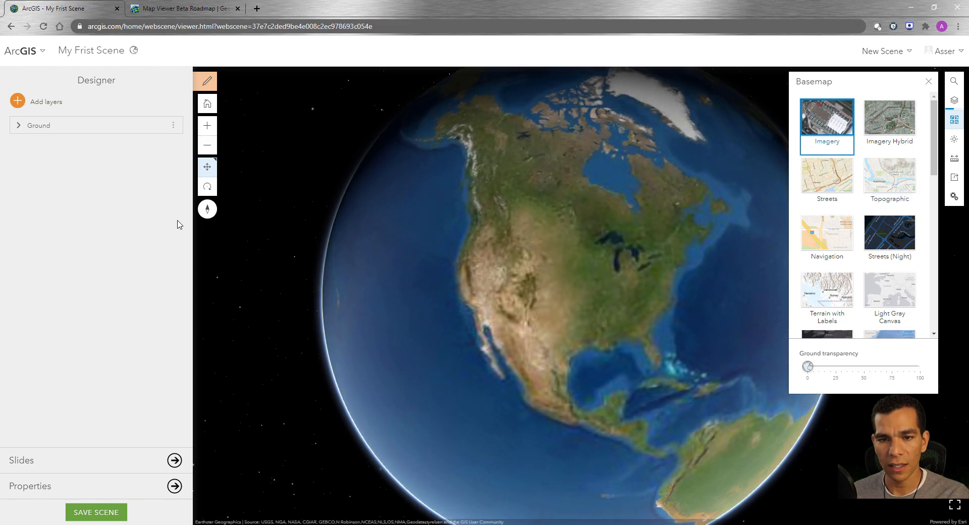
left_click(19, 102)
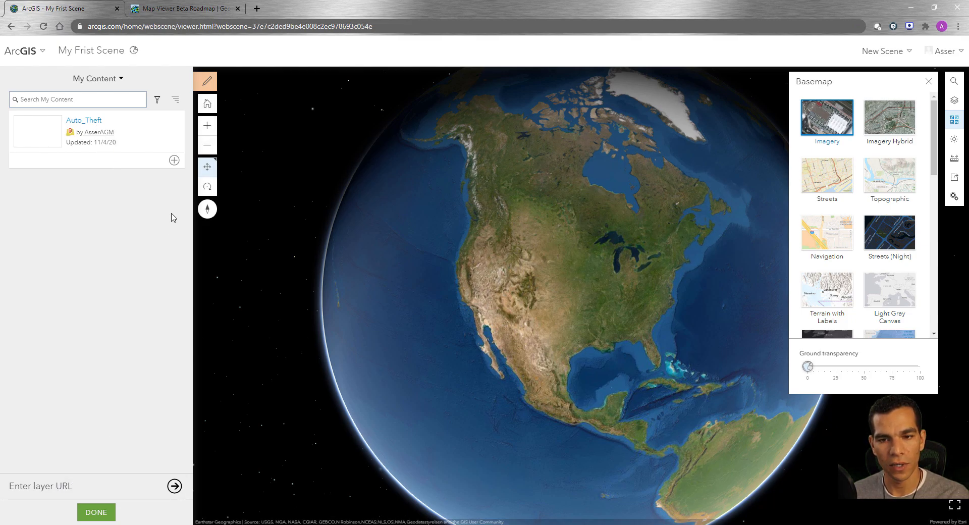
left_click(175, 160)
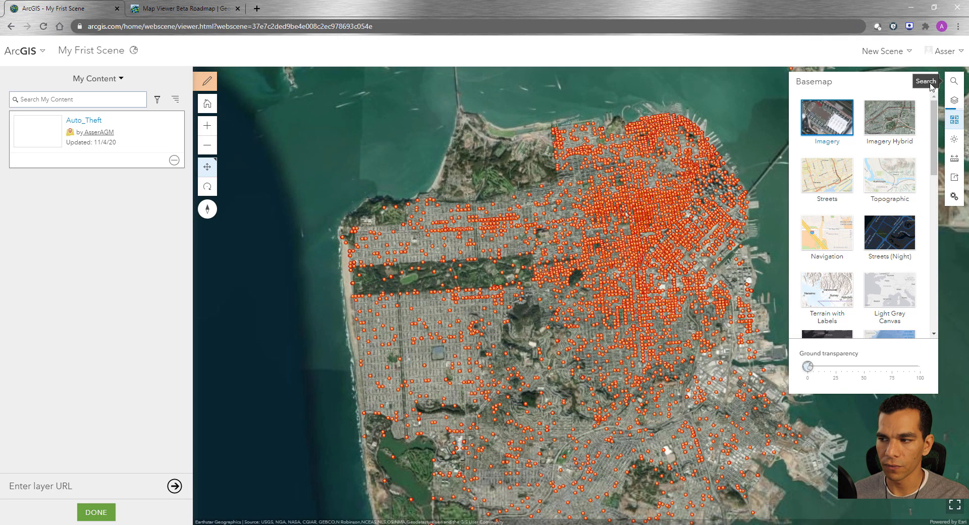
Step: Show the layer list and examine the Auto Theft points on the city terrain from different distances, tilts and directions
left_click(954, 100)
scroll(605, 294, "down", 2)
scroll(605, 293, "up", 5)
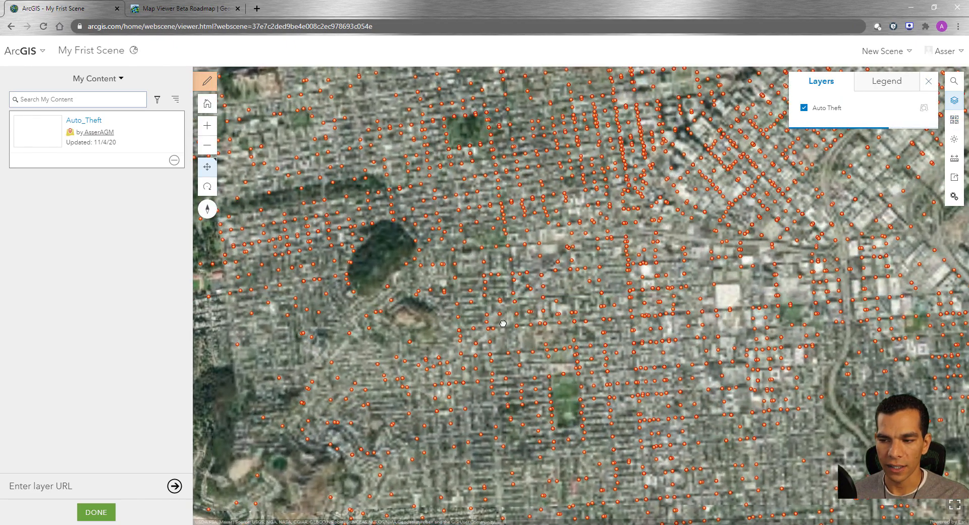
right_click_drag(503, 324, 498, 116)
left_click_drag(528, 273, 752, 255)
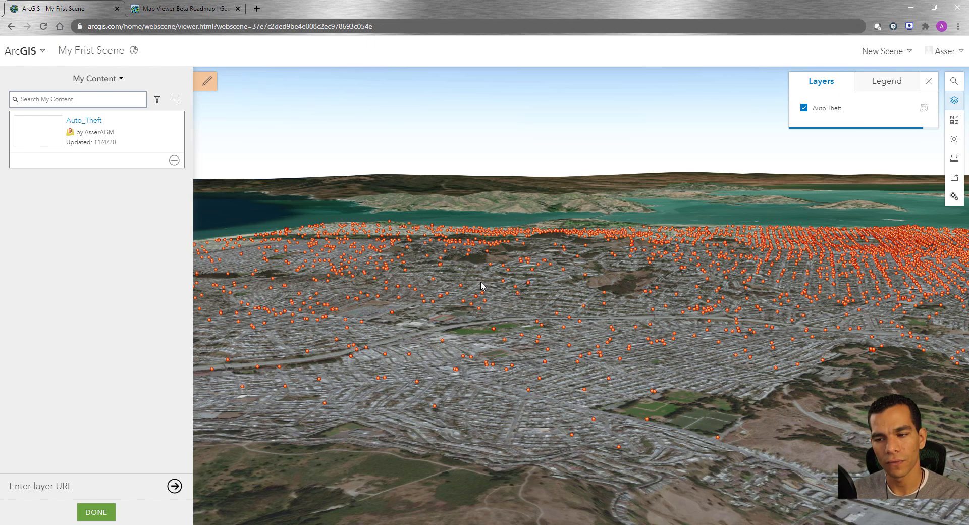
scroll(477, 289, "down", 2)
right_click_drag(474, 292, 544, 319)
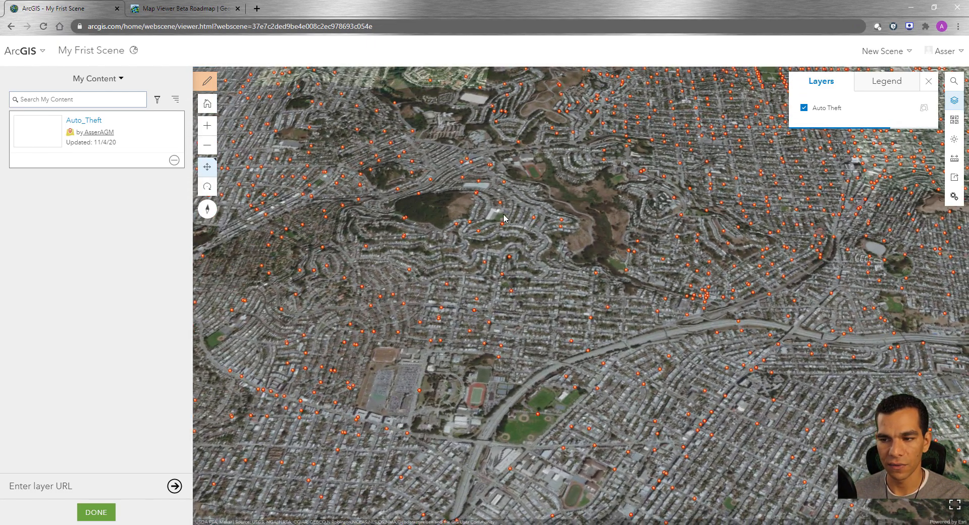
scroll(498, 201, "up", 4)
scroll(499, 202, "up", 5)
right_click_drag(513, 212, 341, 180)
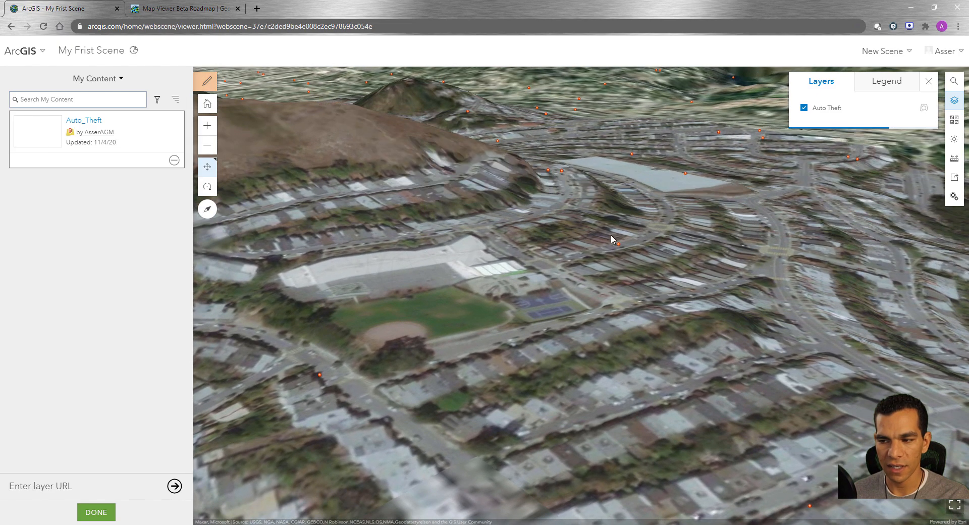
scroll(488, 316, "down", 5)
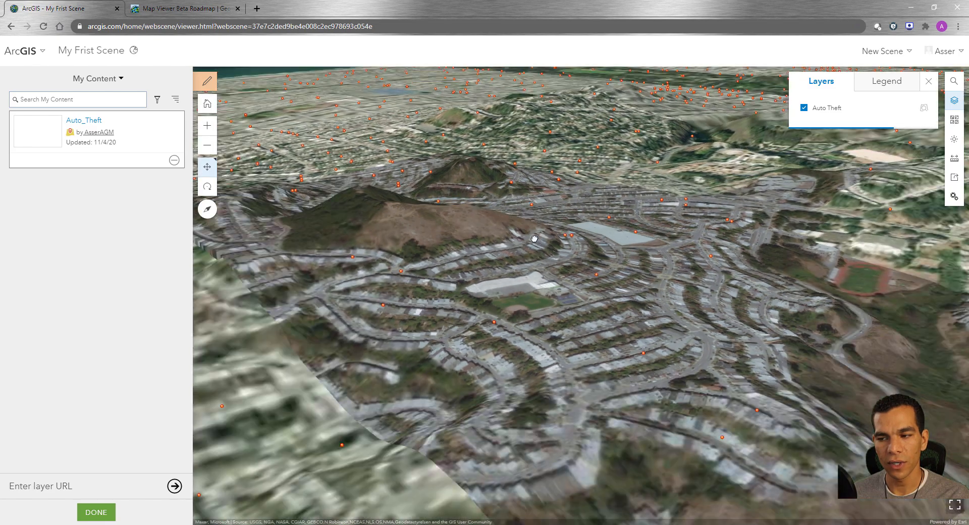
right_click_drag(488, 324, 540, 363)
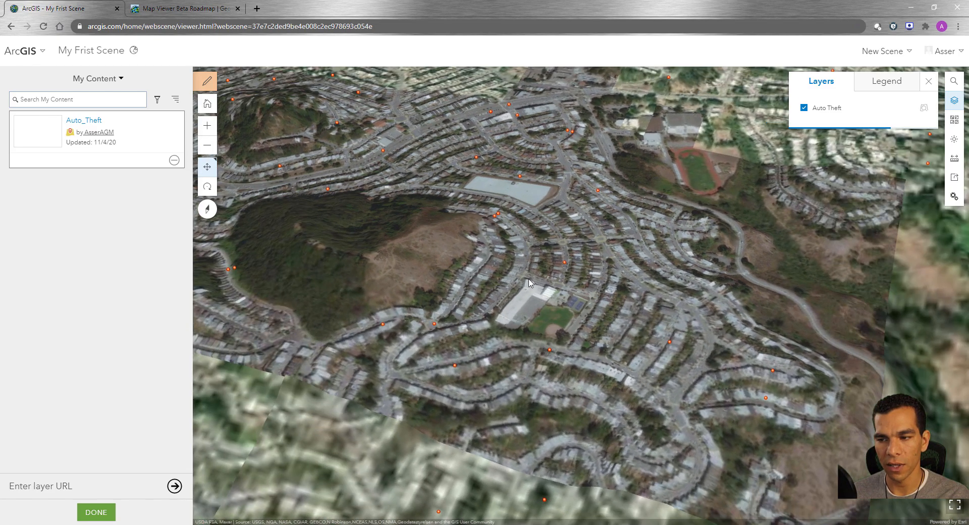
scroll(523, 261, "down", 3)
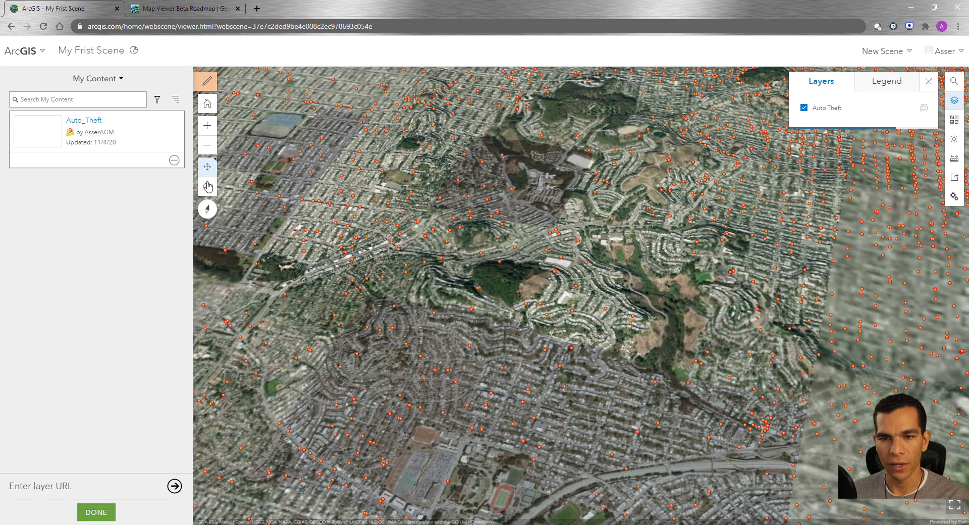
Step: Finish adding layers and filter the Auto Theft layer on DayOfWeek so only Saturday and Sunday are kept
left_click(96, 511)
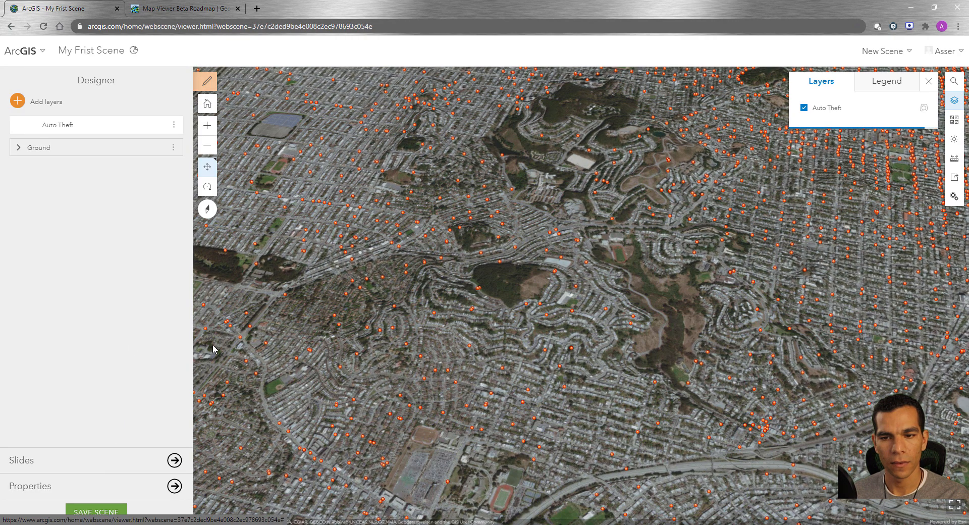
left_click(174, 126)
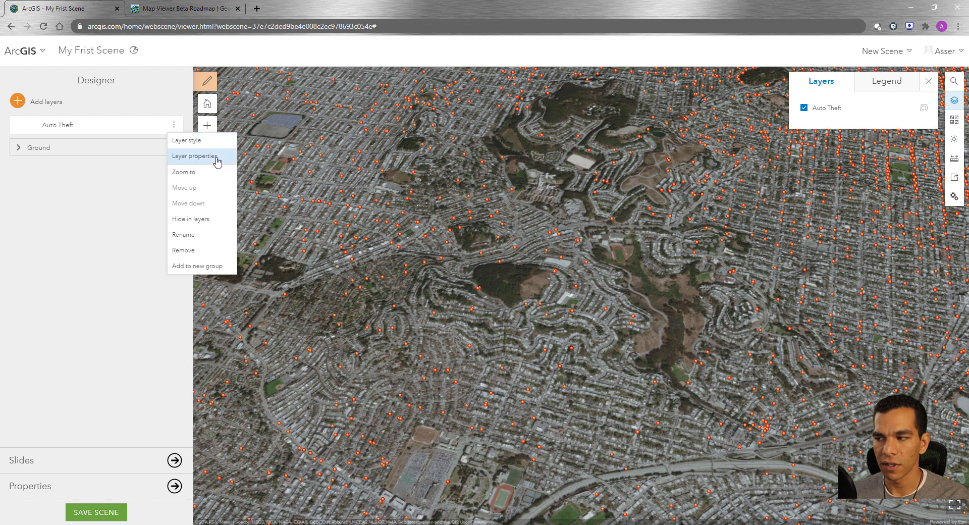
left_click(217, 160)
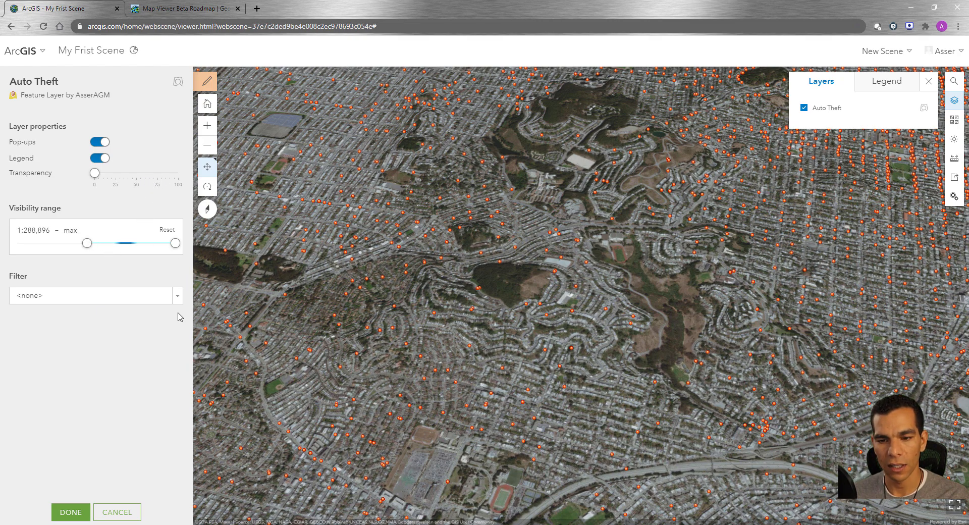
left_click(177, 297)
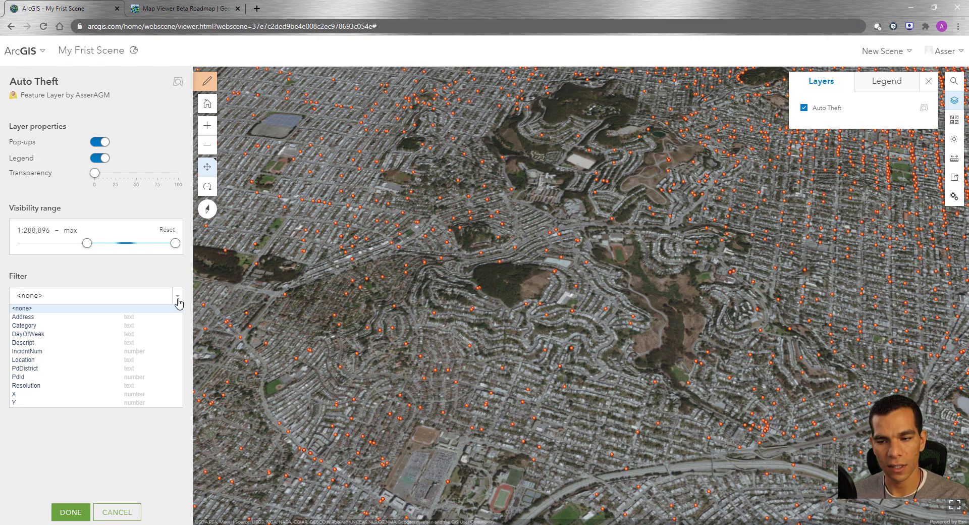
left_click(48, 335)
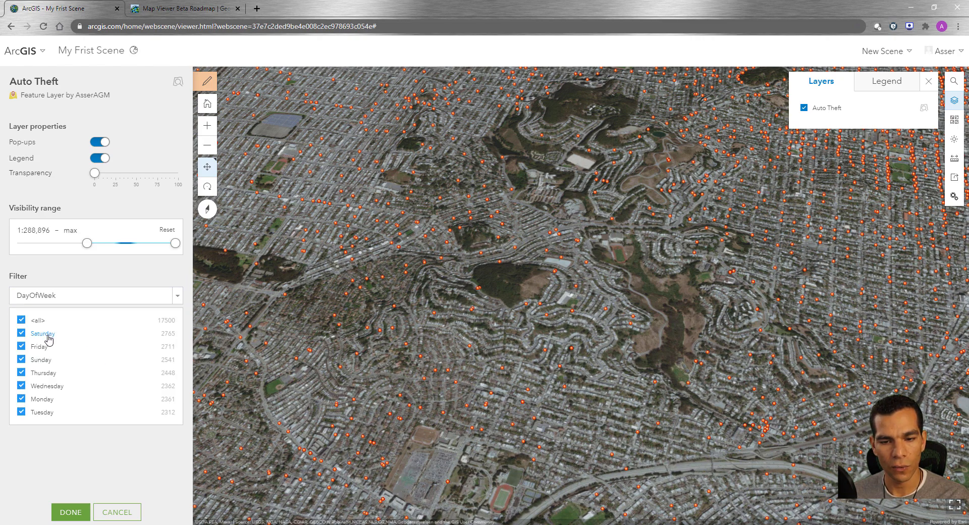
left_click(21, 320)
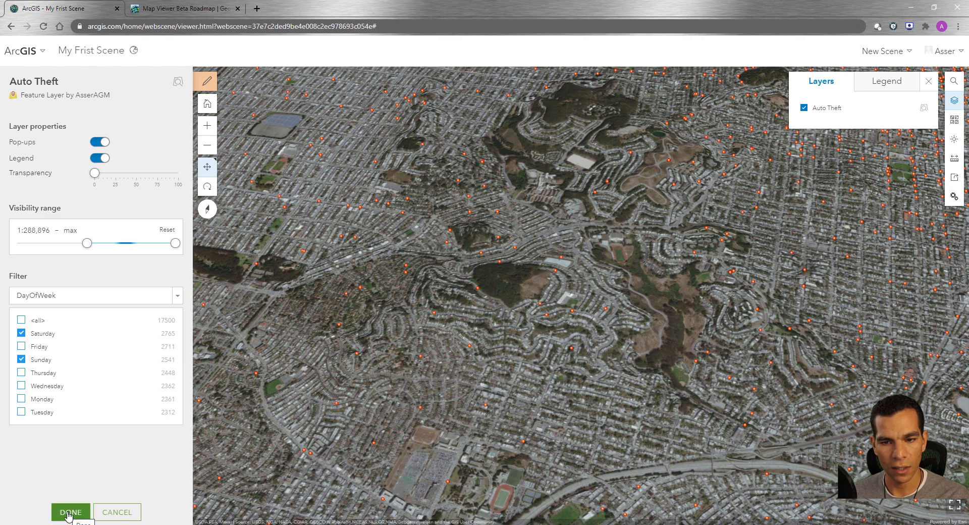
left_click(68, 513)
Step: Style the Auto Theft layer by the DayOfWeek attribute with the 3D Types drawing style
scroll(400, 274, "down", 10)
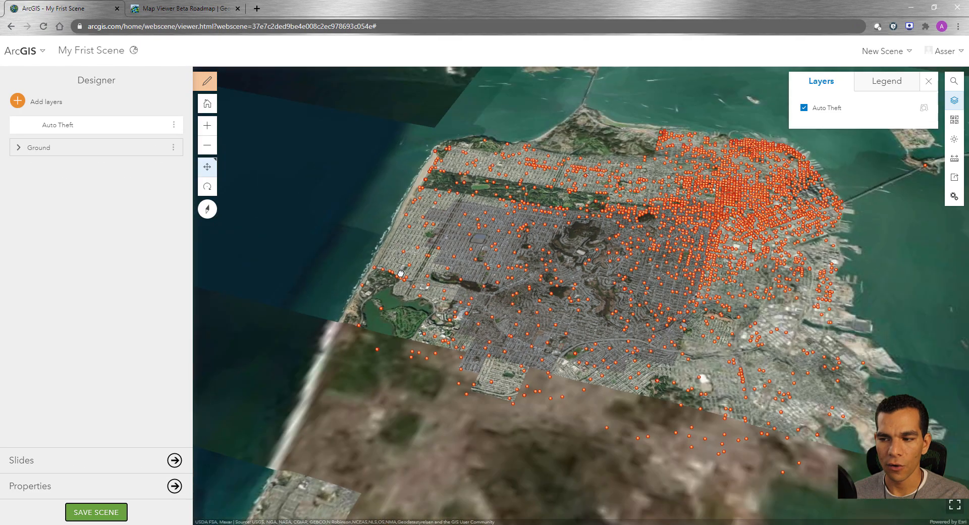
left_click_drag(507, 346, 474, 320)
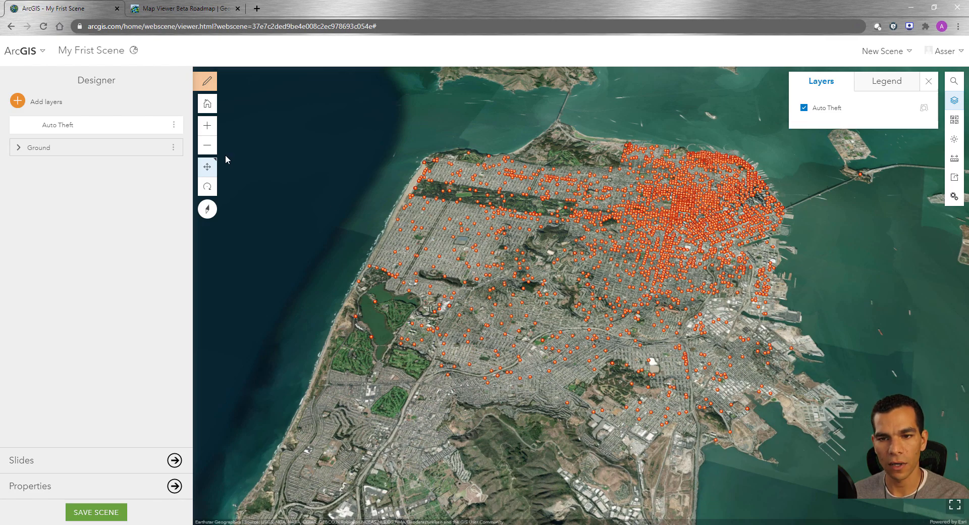
left_click(174, 125)
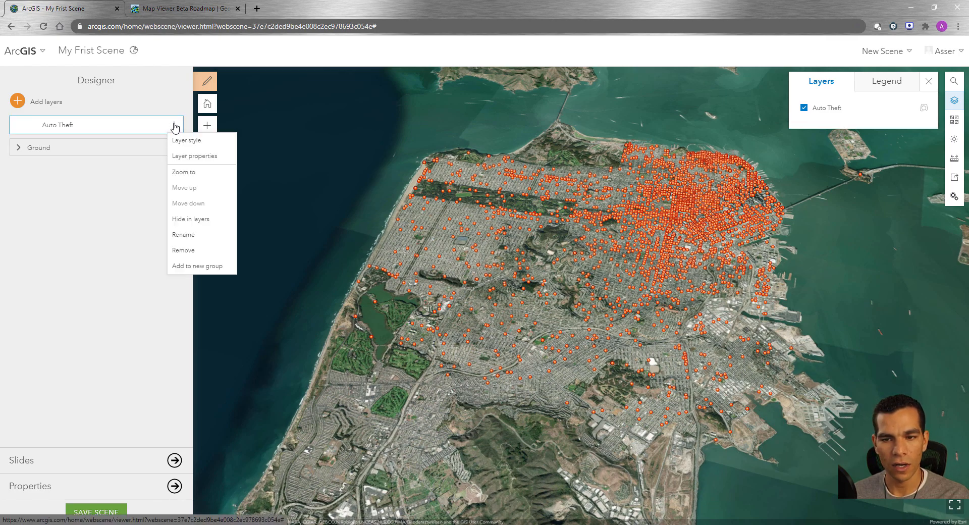
left_click(200, 145)
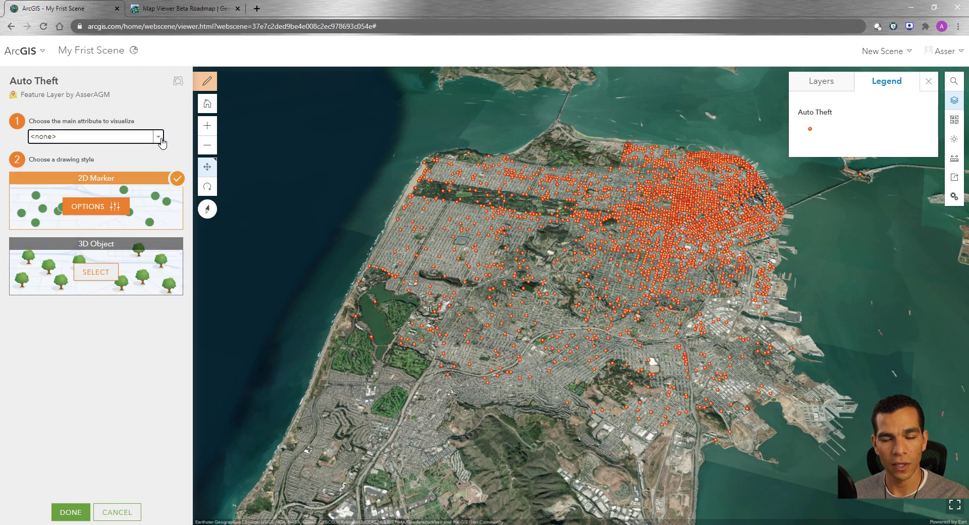
left_click(160, 140)
left_click(65, 178)
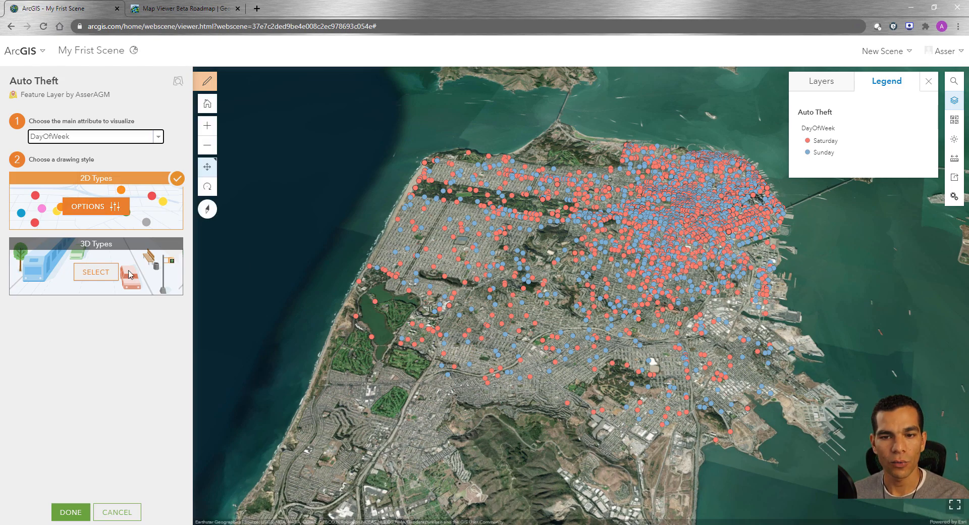
left_click(92, 276)
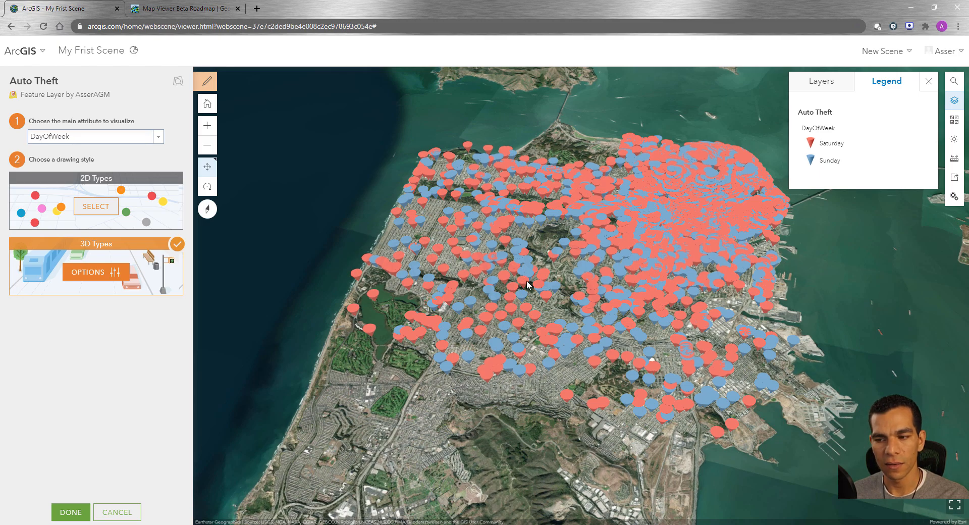
Step: Change the Saturday marker to the red Audi A6 car from the Transportation symbols
left_click(87, 275)
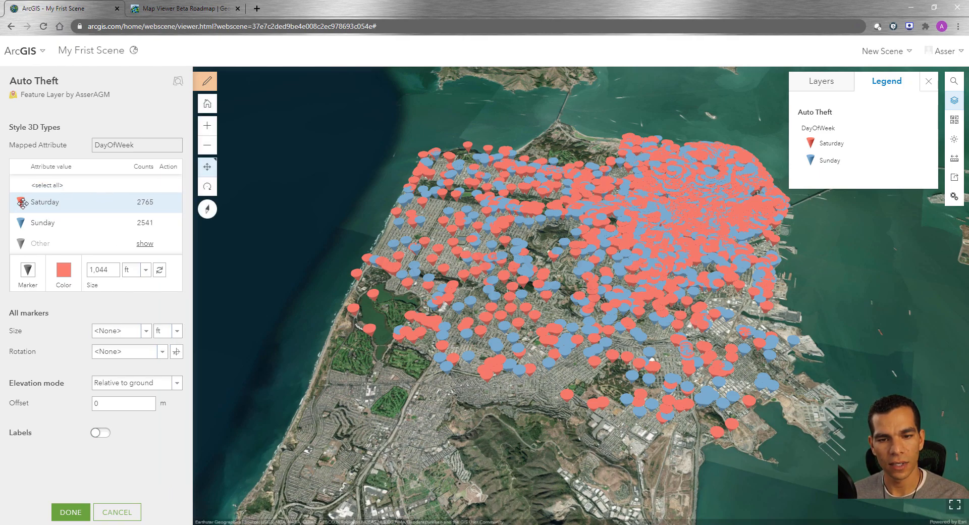
left_click(28, 271)
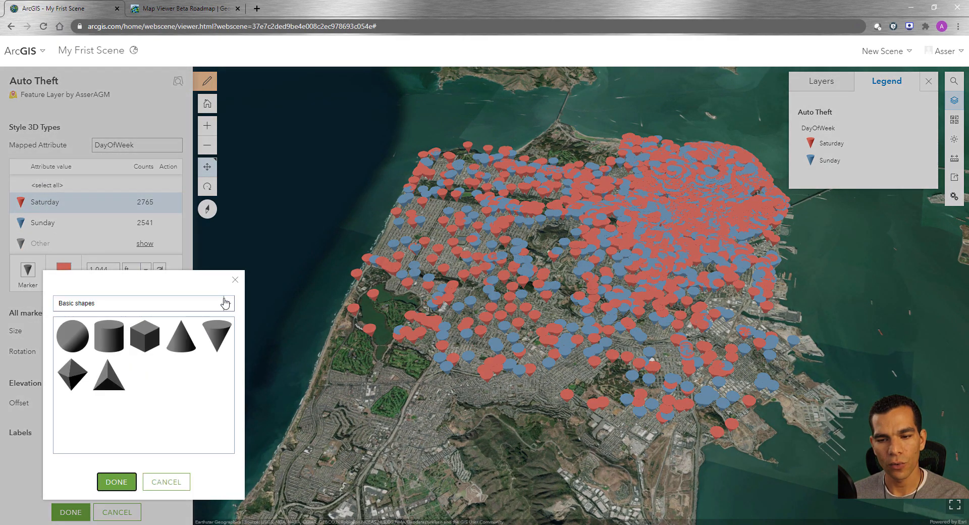
left_click(230, 305)
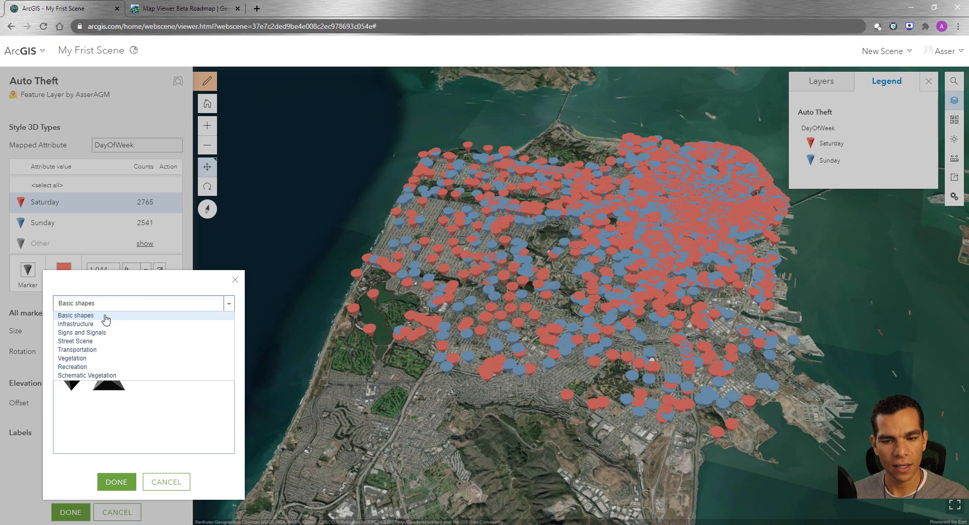
left_click(93, 350)
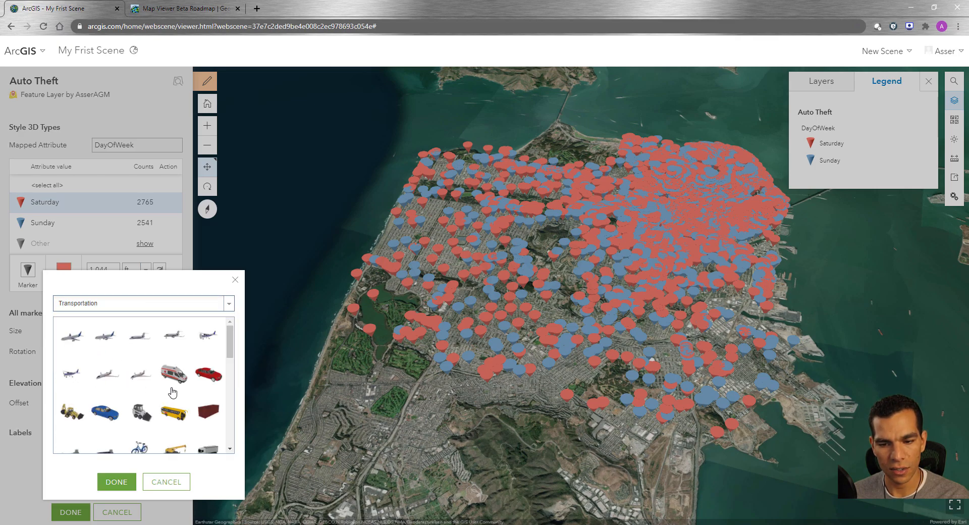
left_click(212, 379)
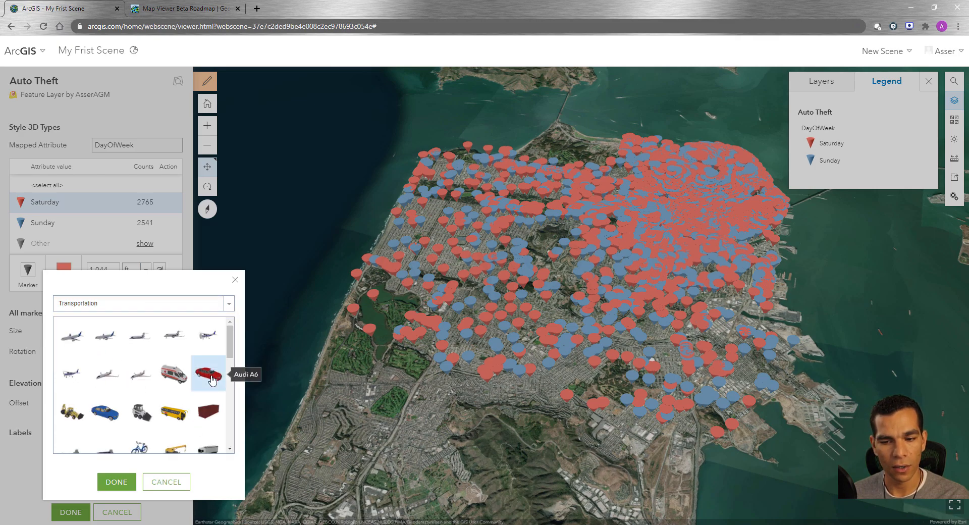
left_click(116, 482)
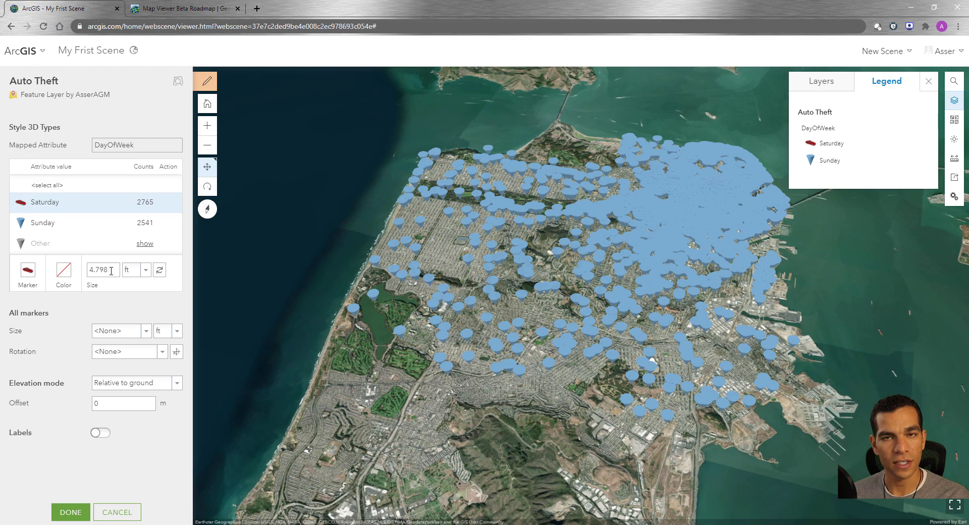
Step: Try sizes of 14 ft and 25 ft for the Saturday car marker
left_click_drag(111, 271, 91, 274)
left_click_drag(98, 271, 86, 273)
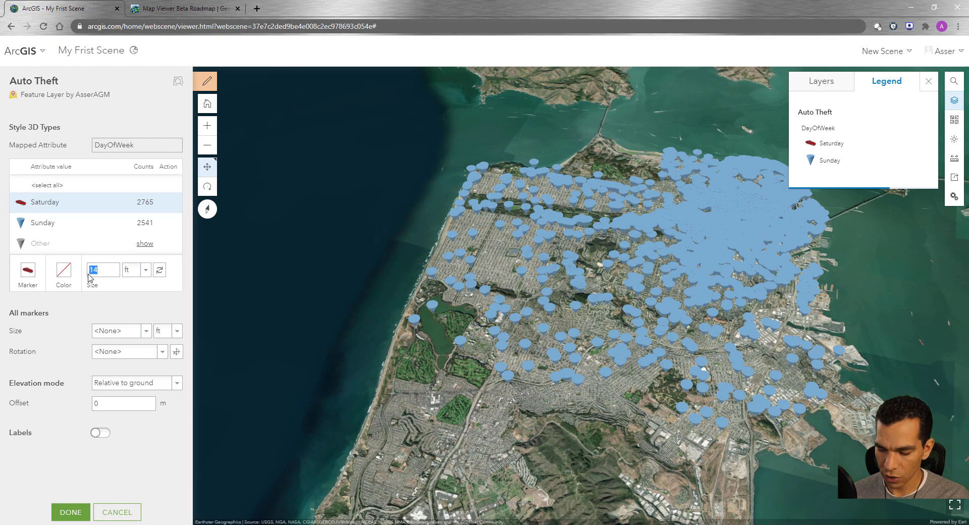
type("25")
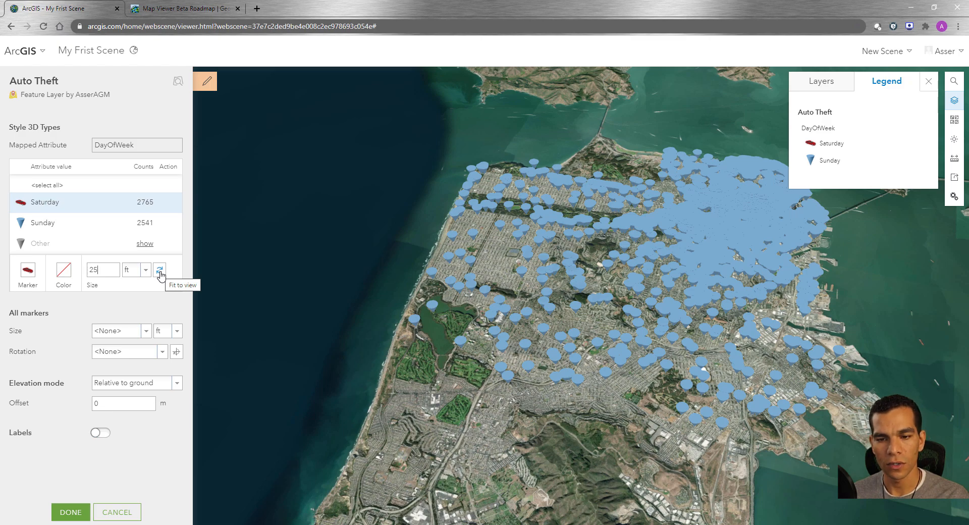
Step: Fit the Saturday car marker size to the view, refitting it for a close-up of the city streets
left_click(160, 273)
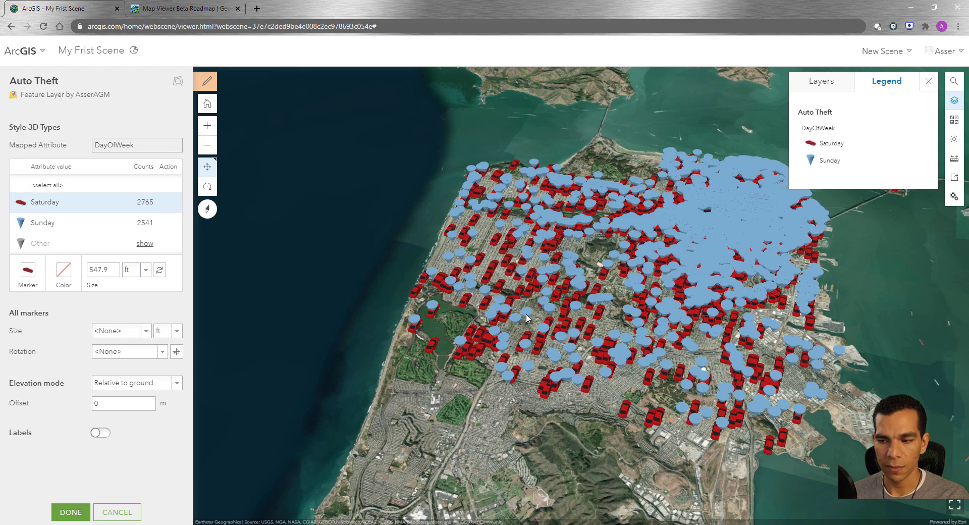
scroll(509, 286, "up", 8)
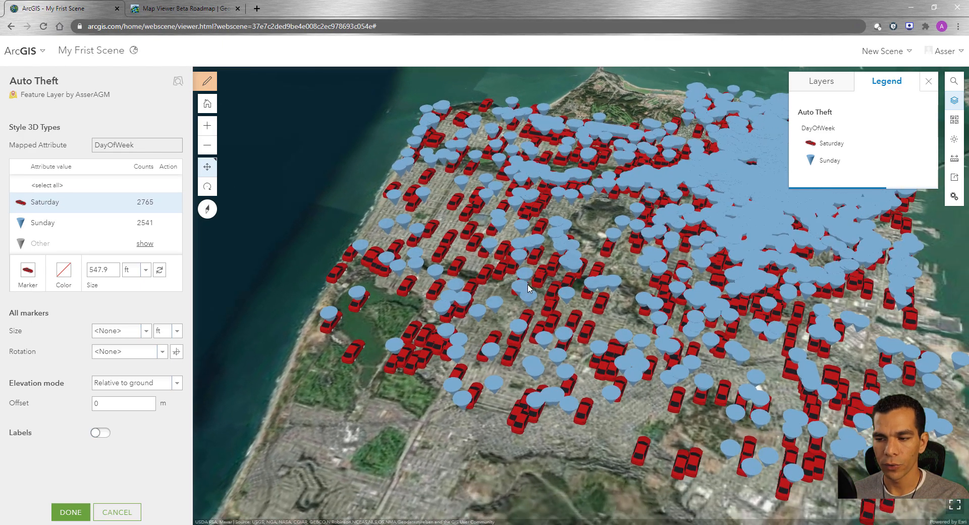
scroll(526, 322, "down", 5)
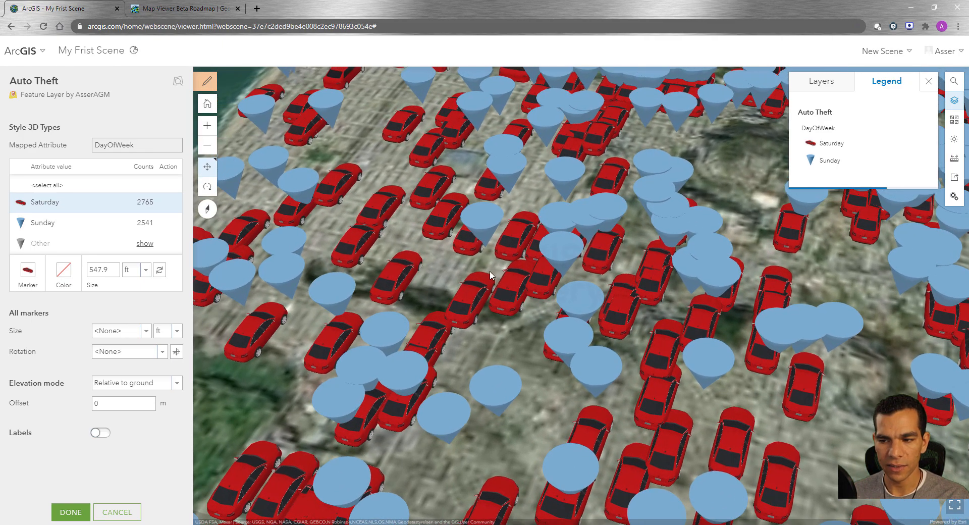
scroll(521, 281, "up", 3)
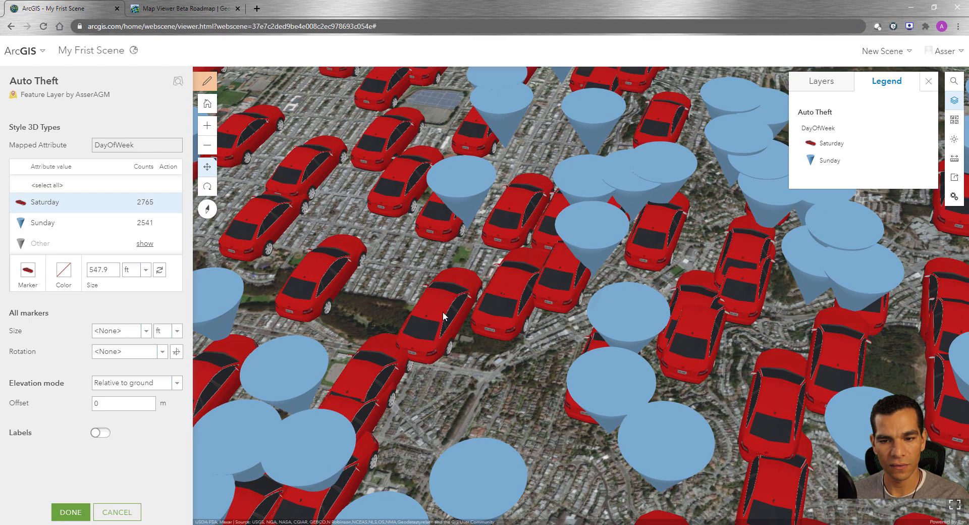
left_click(159, 271)
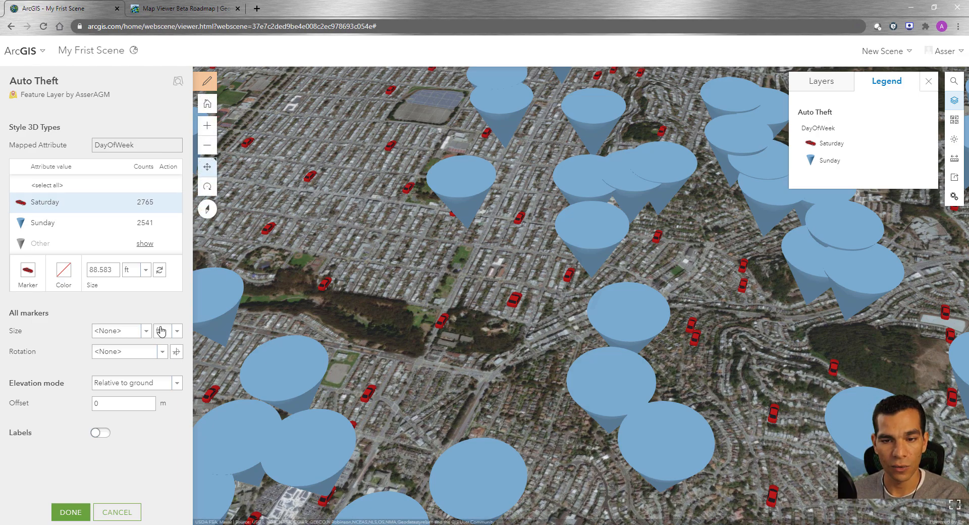
Step: Change the Sunday marker to the blue car from the Transportation symbols and fit its size to the view
left_click(23, 223)
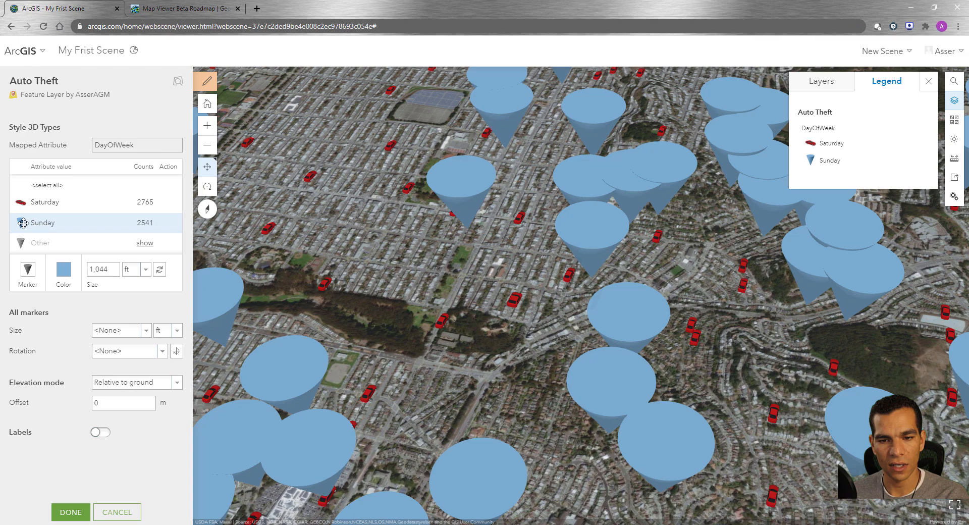
left_click(27, 270)
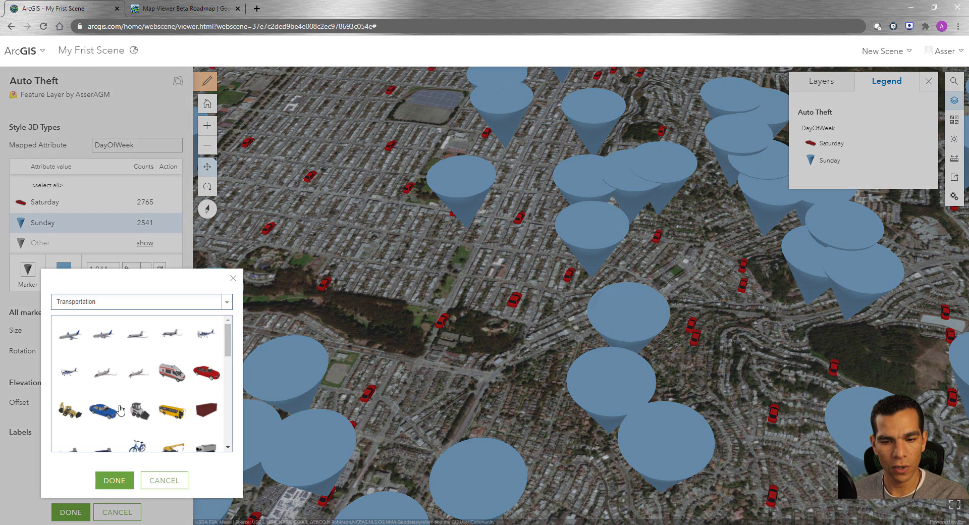
left_click(105, 409)
left_click(114, 479)
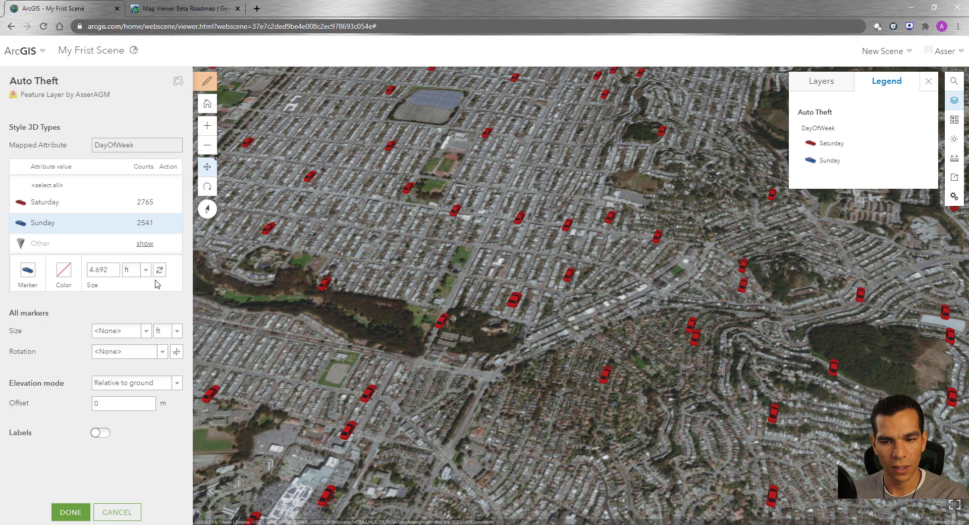
left_click(159, 271)
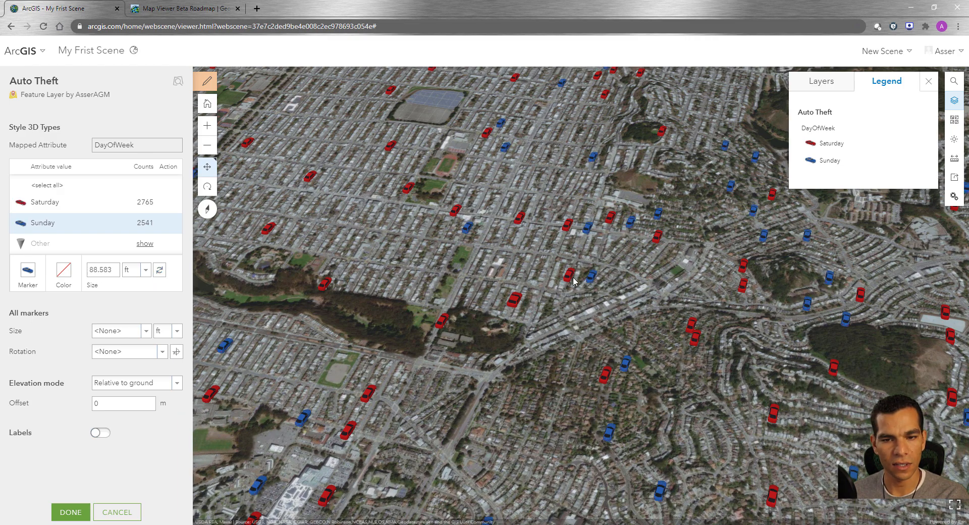
Step: Examine the red and blue car markers across the city and review the units available for the marker size
scroll(566, 285, "down", 10)
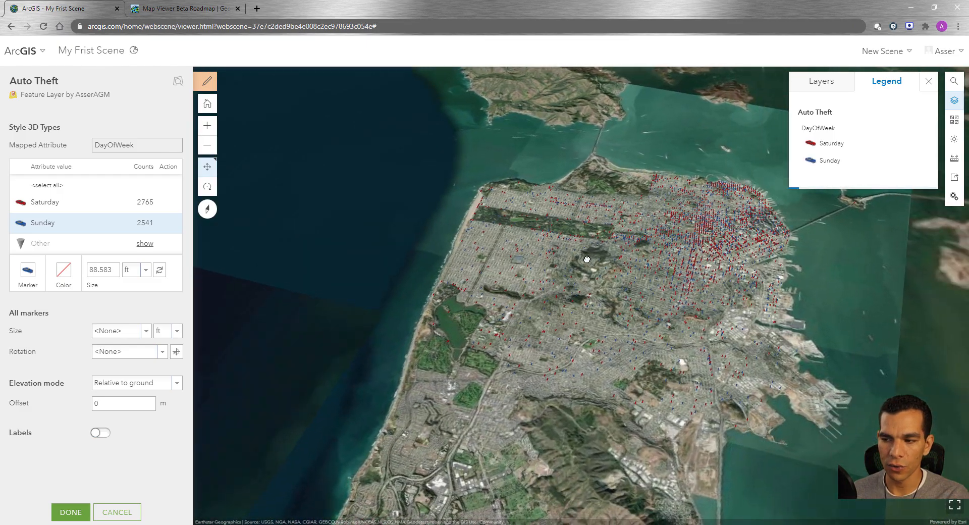
left_click_drag(705, 266, 609, 217)
scroll(649, 228, "up", 10)
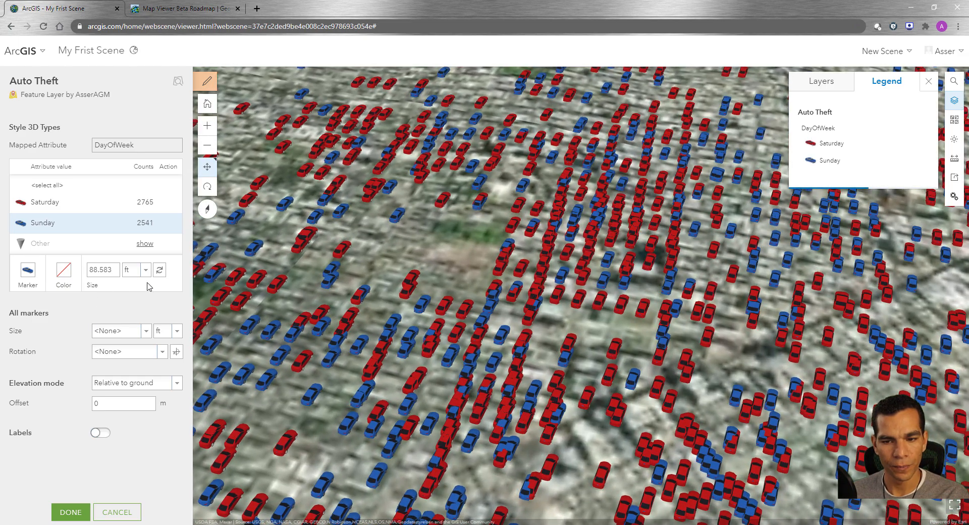
left_click(148, 274)
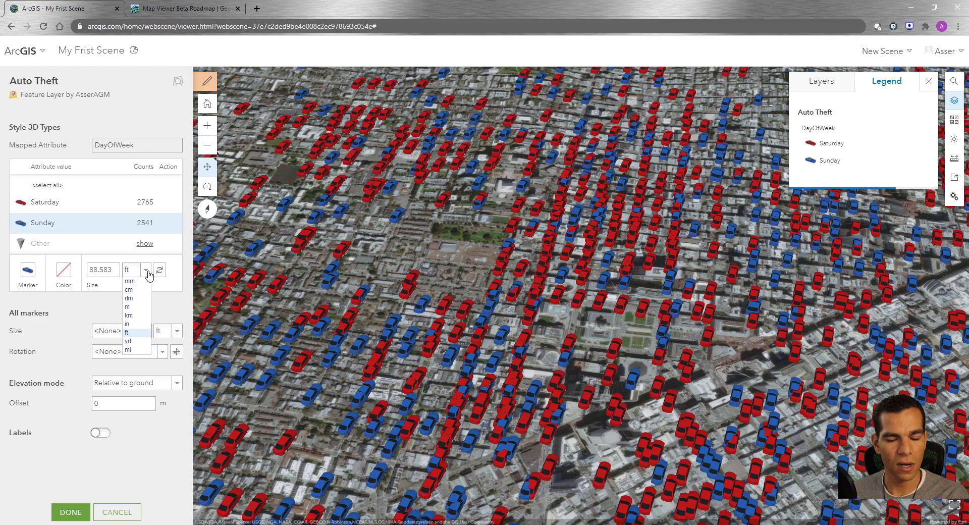
left_click(107, 272)
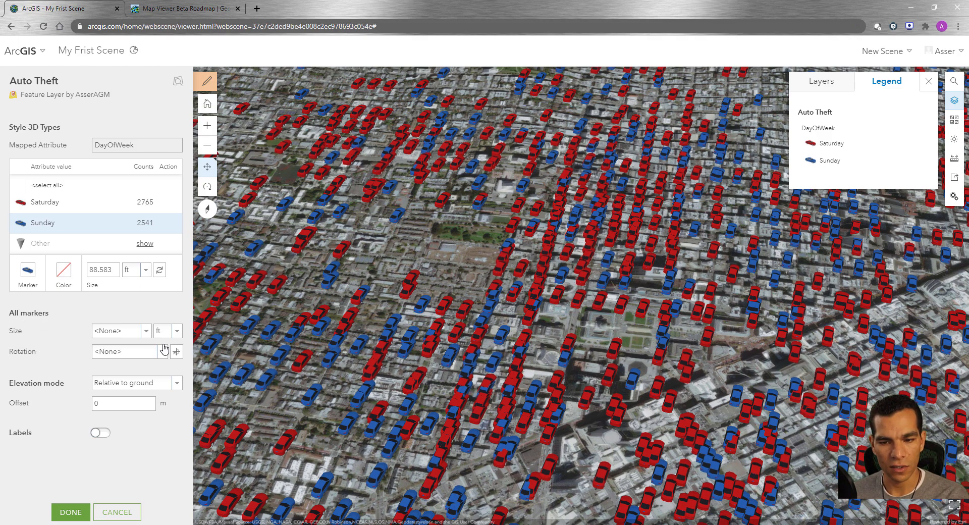
Step: Try the Absolute height elevation mode on all markers, check the city from farther out, and return to Relative to ground
left_click(176, 386)
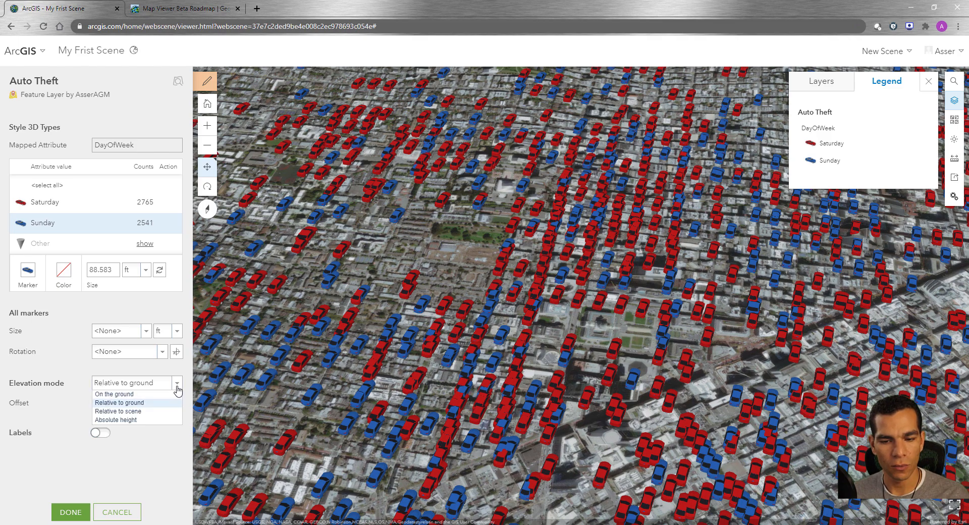
left_click(140, 422)
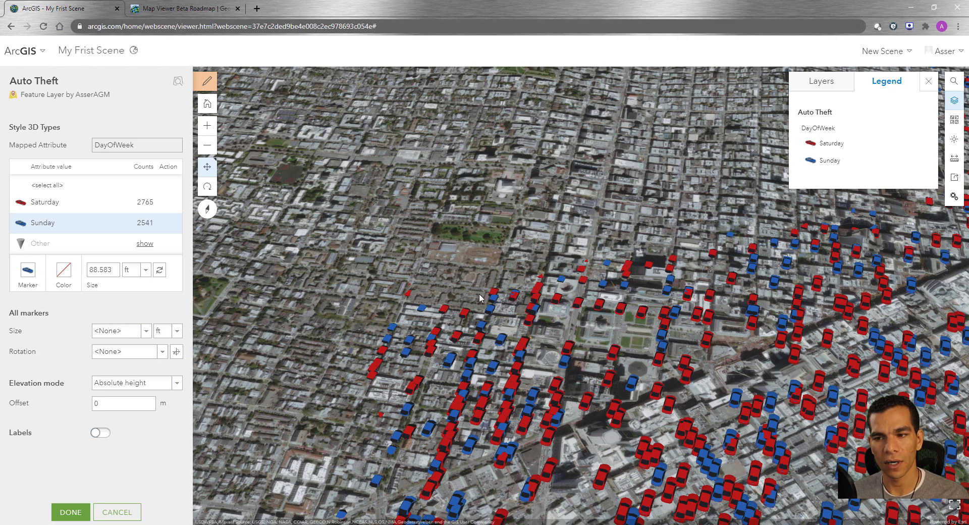
scroll(479, 297, "down", 5)
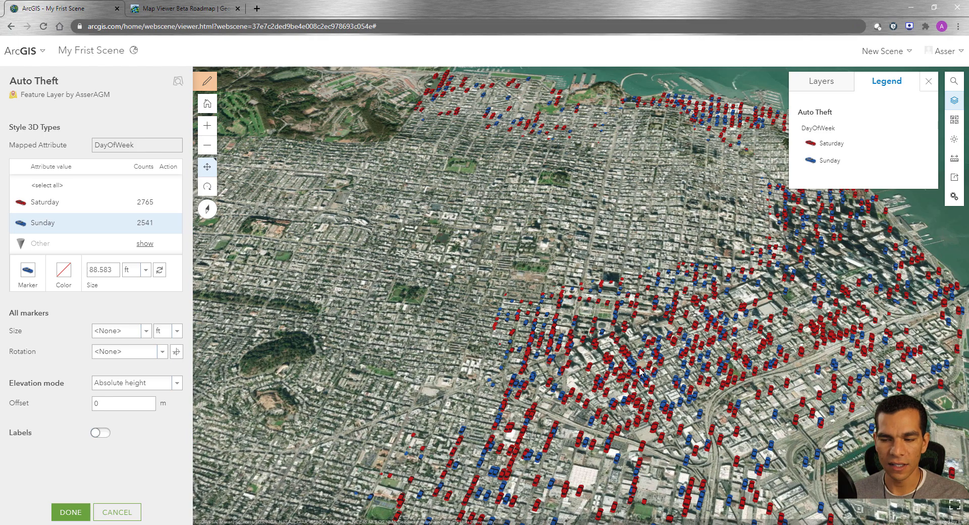
left_click(177, 383)
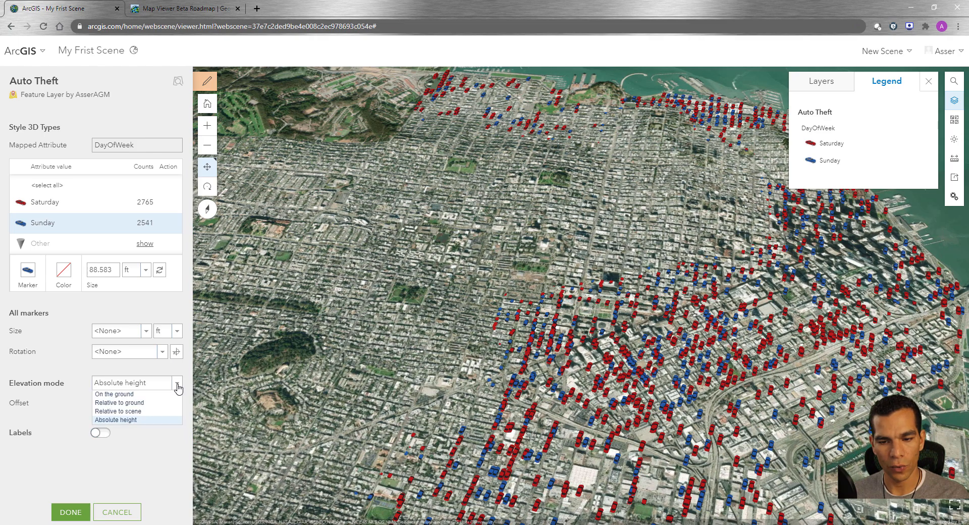
left_click(143, 402)
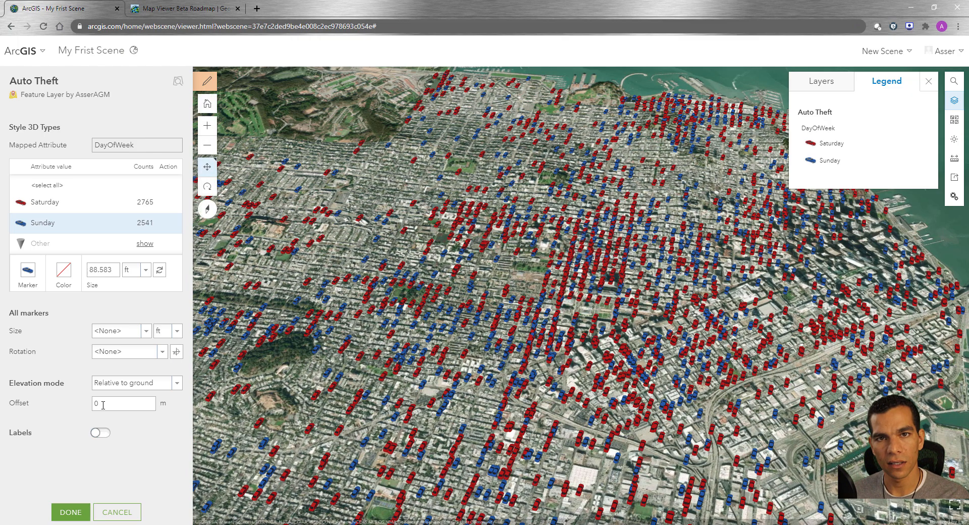
Step: Try a 150 m elevation offset on the markers, check it from a low viewing angle, and reset the offset to 0 m
double_click(103, 405)
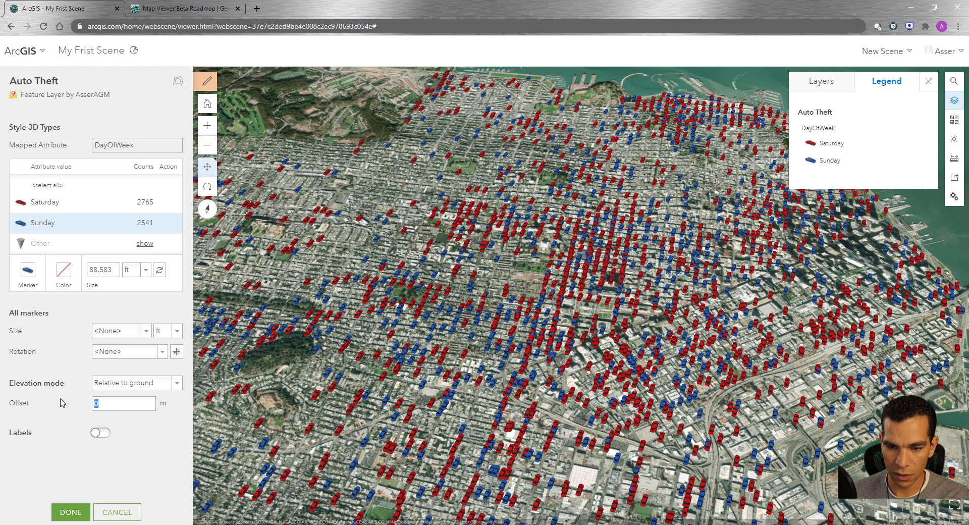
type("150")
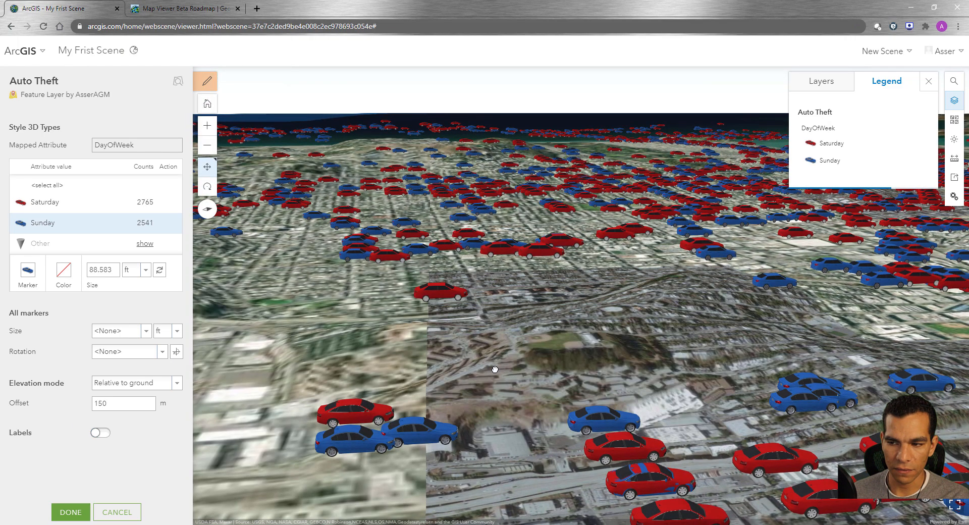
right_click_drag(493, 366, 650, 358)
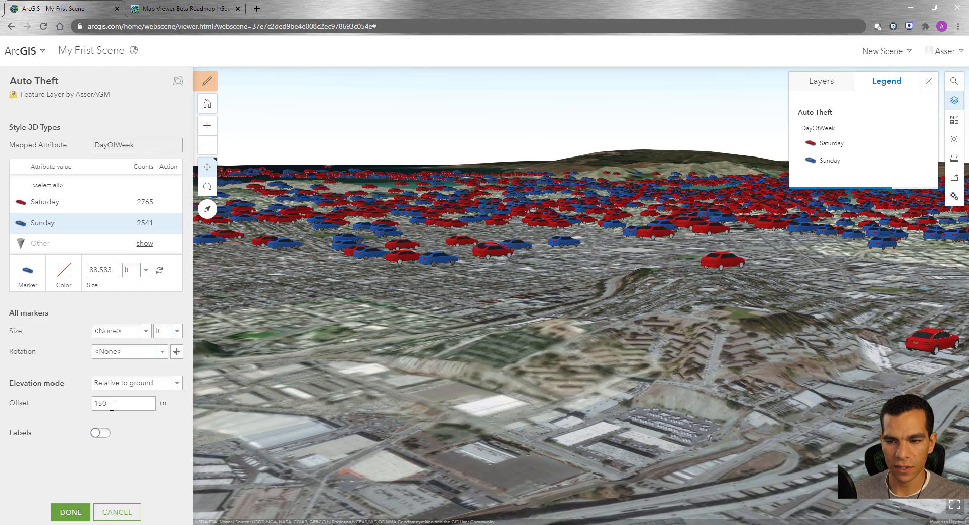
left_click_drag(107, 403, 86, 405)
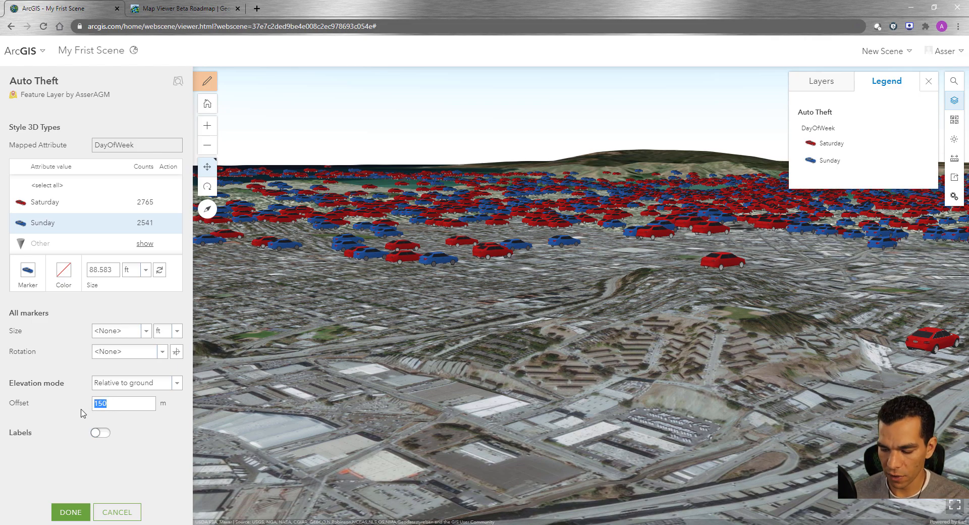
left_click(188, 401)
left_click_drag(115, 403, 50, 407)
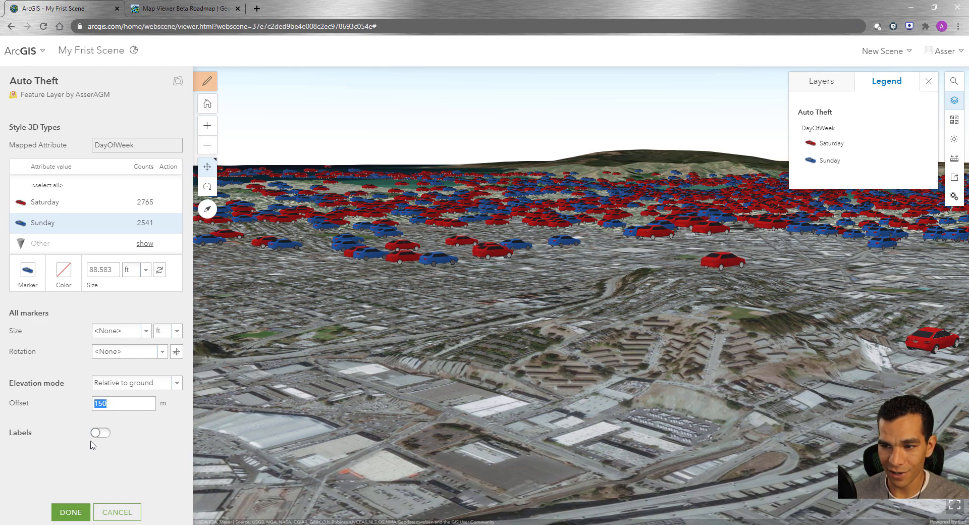
type("0")
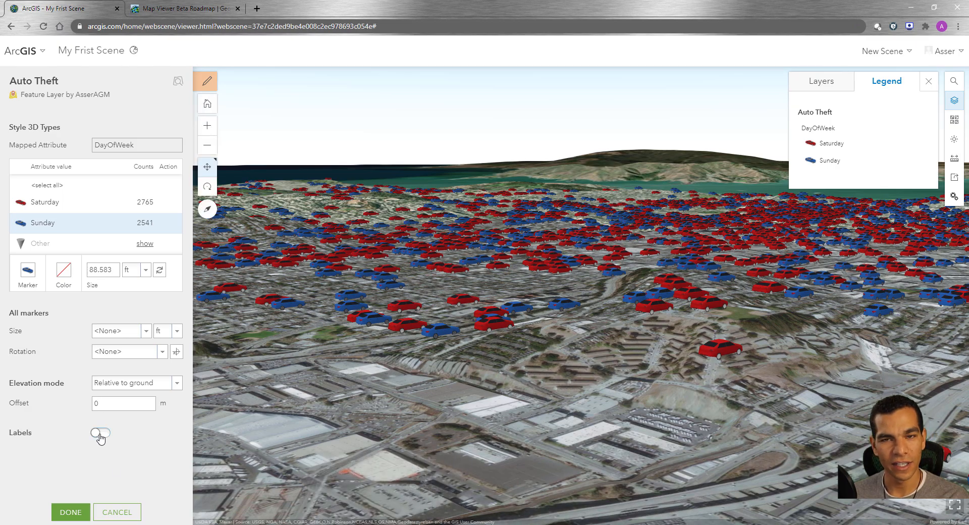
Step: Turn on labels for the Auto Theft markers, set their text to the IncidntNum attribute, and finish the layer styling
left_click(100, 433)
scroll(462, 342, "up", 5)
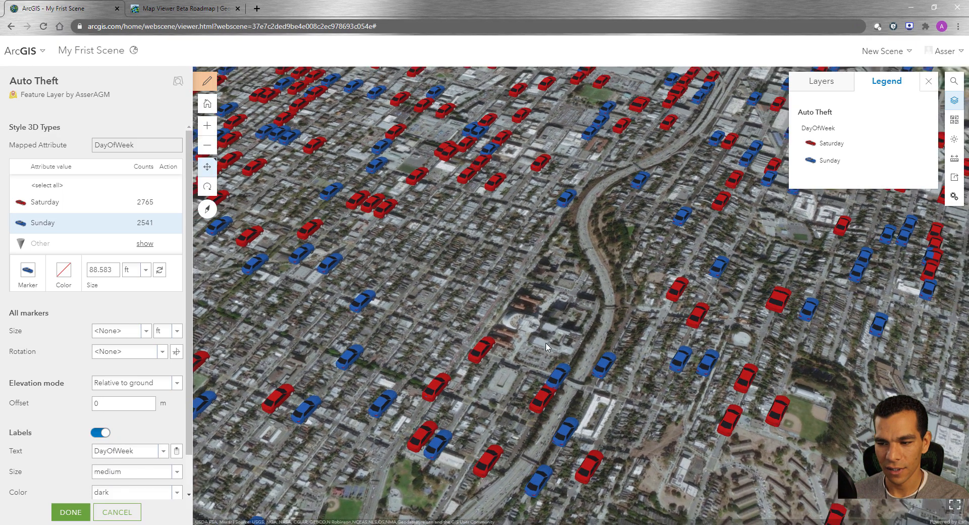
scroll(546, 346, "down", 5)
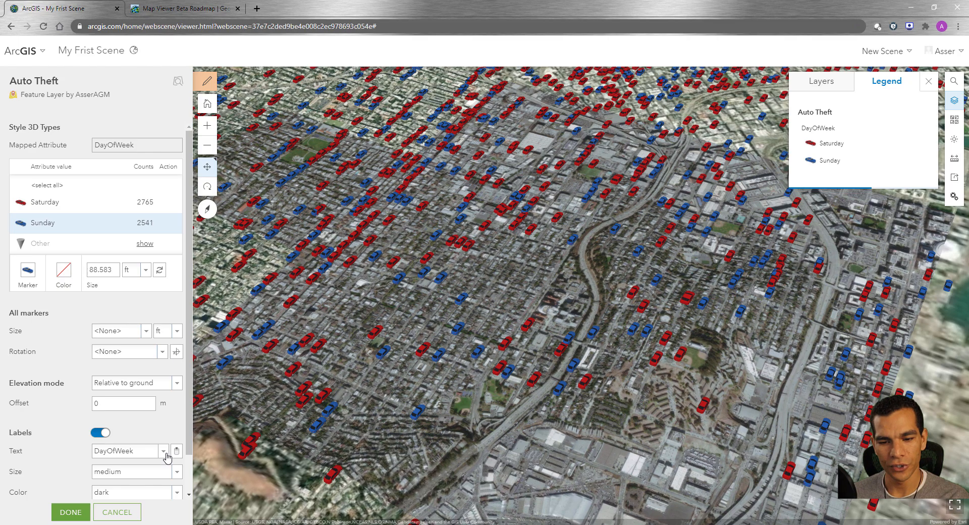
left_click(164, 451)
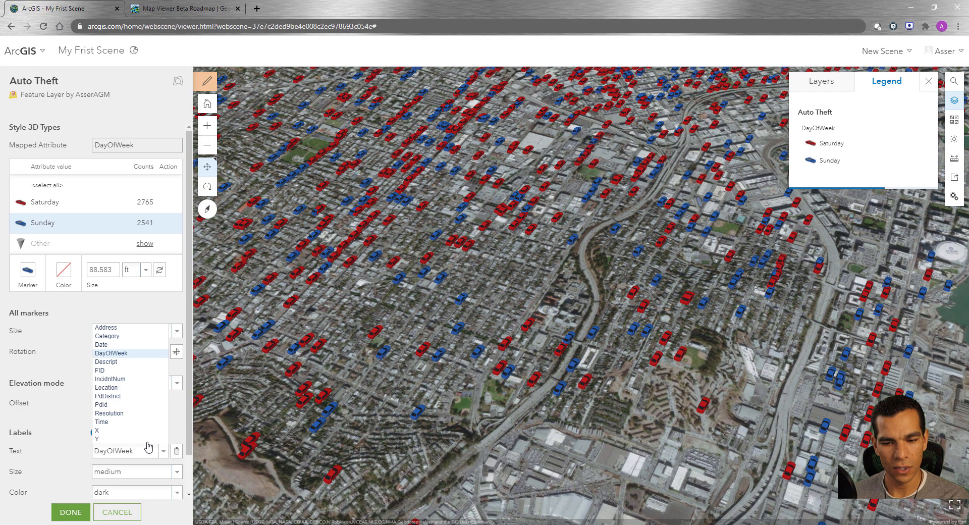
left_click(110, 379)
scroll(164, 449, "down", 2)
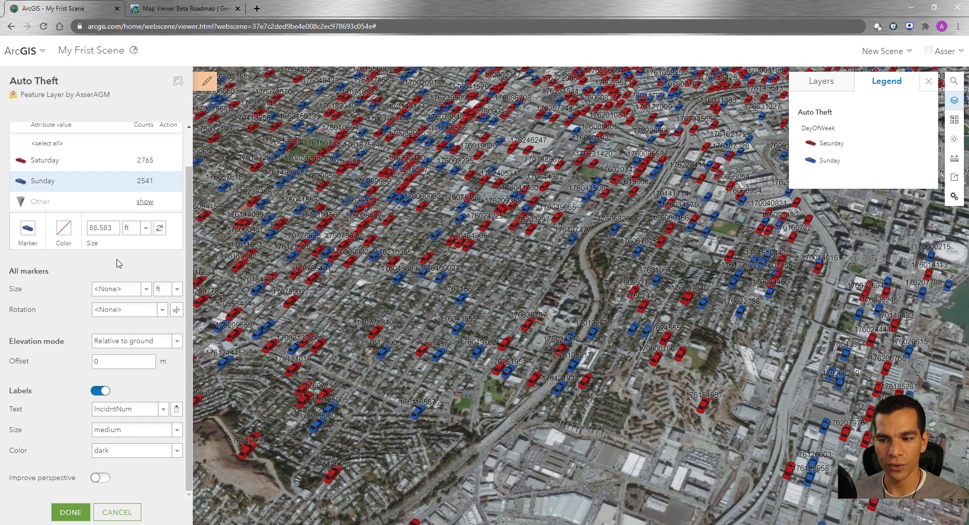
left_click(73, 512)
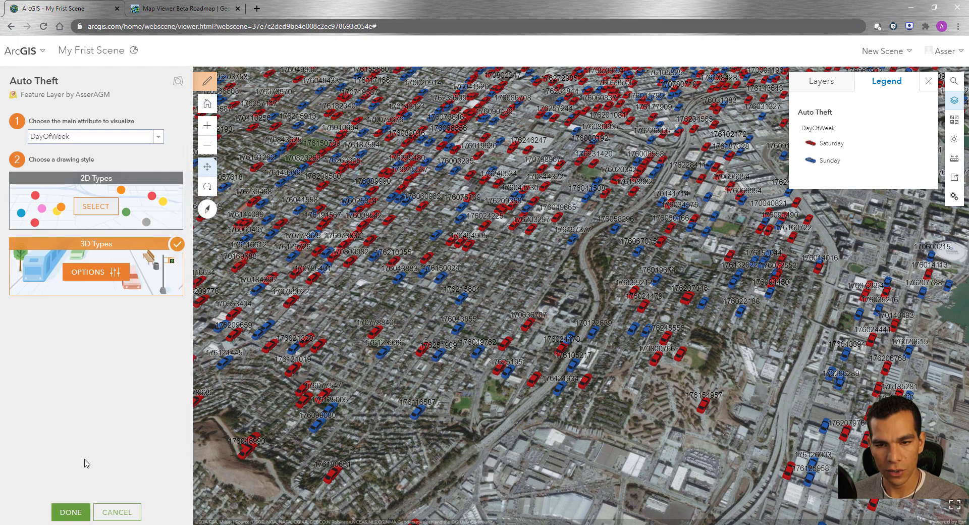
left_click(69, 513)
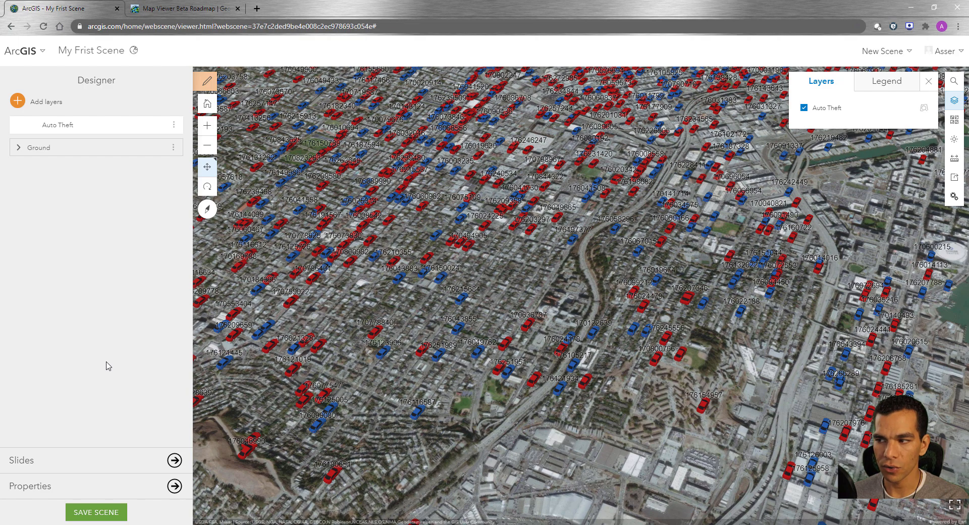
left_click(173, 126)
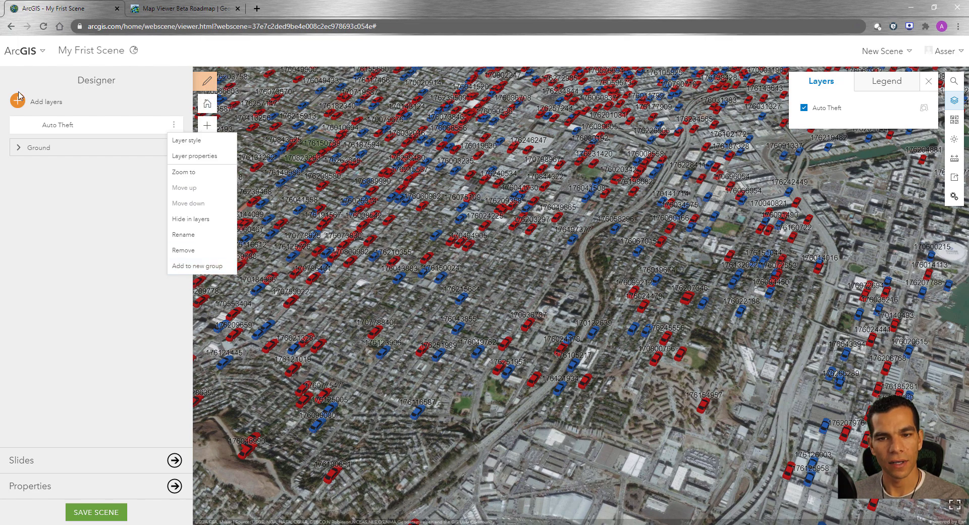
left_click(99, 284)
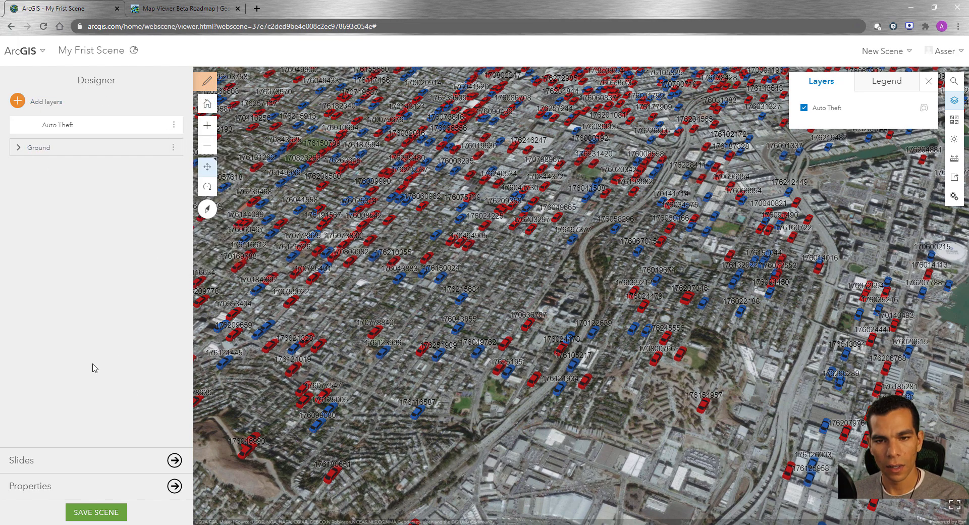
Step: Capture the current view of the labelled cars as a slide named "Car theft 1"
left_click(125, 467)
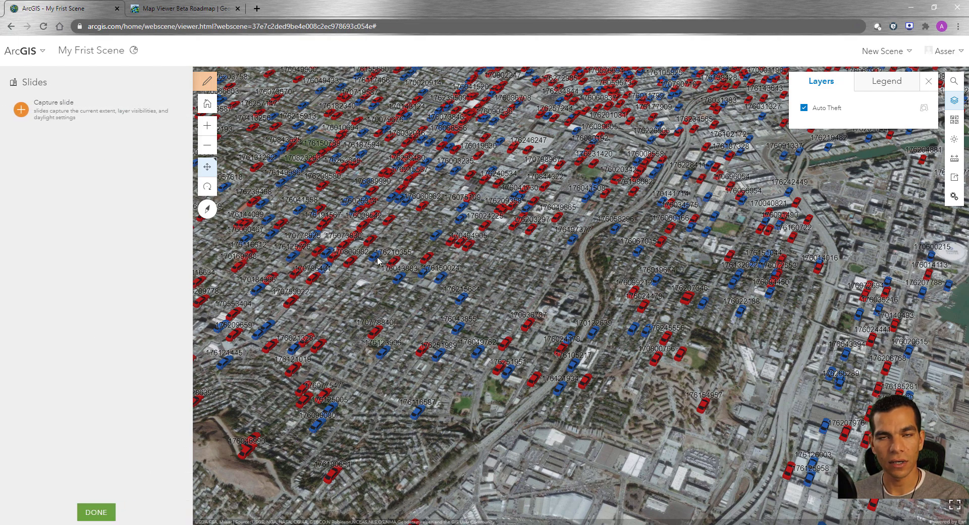
left_click(21, 109)
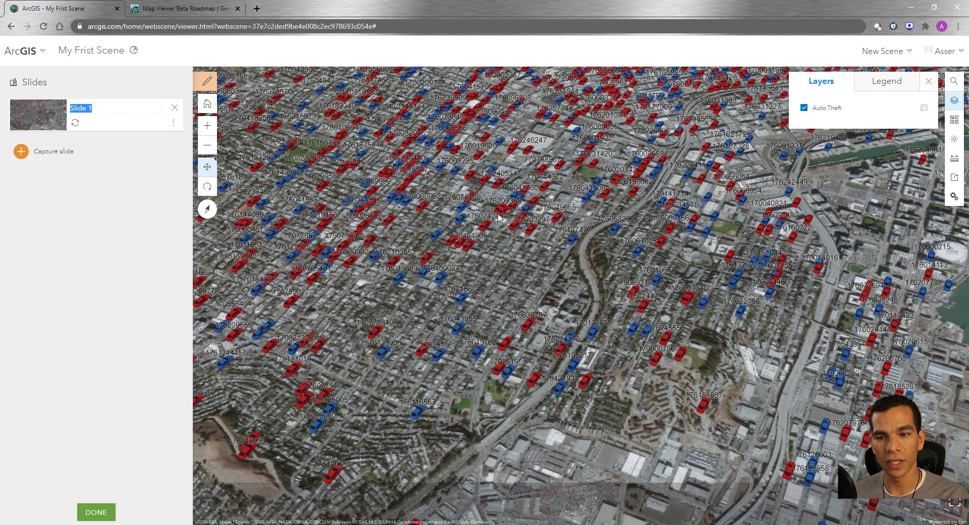
key("BackSpace")
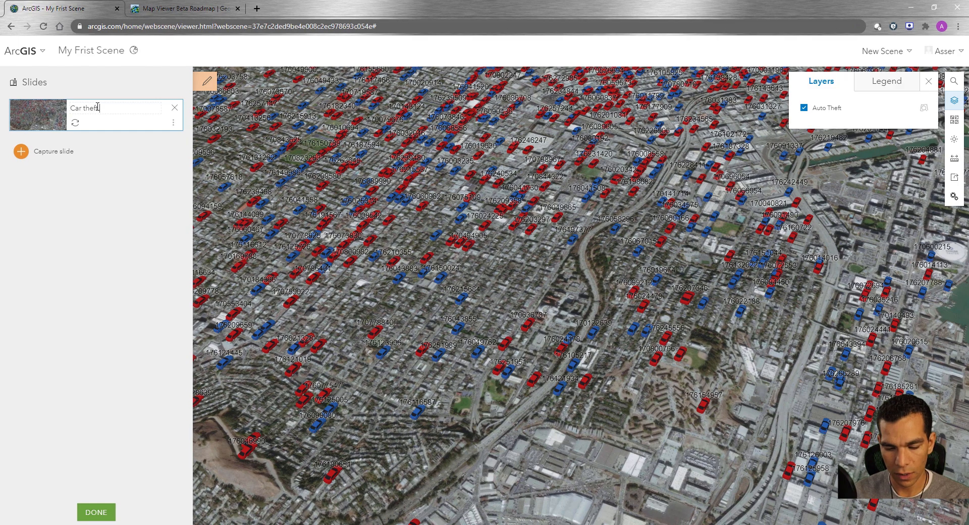
type("Car theft 1")
key("Return")
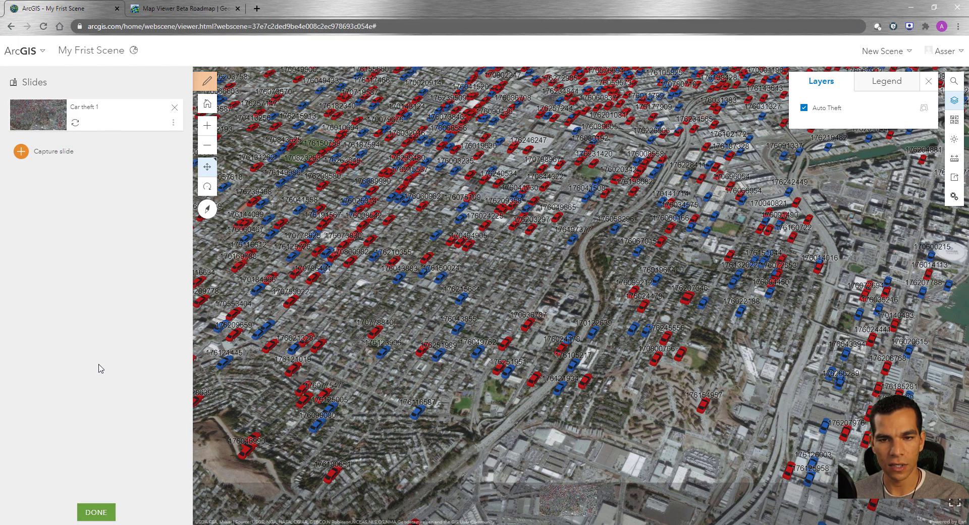
left_click(96, 512)
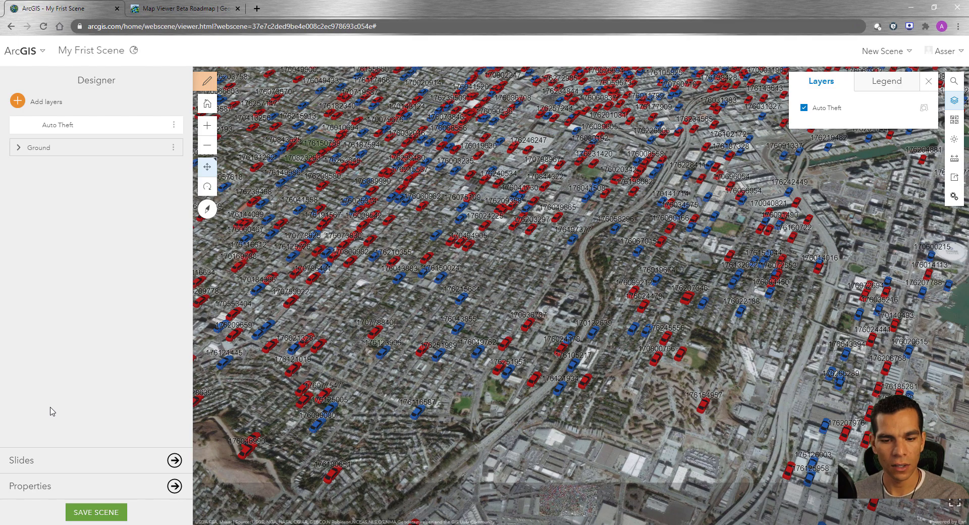
Step: Update the scene's thumbnail in its properties with a view from above showing the whole San Francisco peninsula city area
left_click(107, 491)
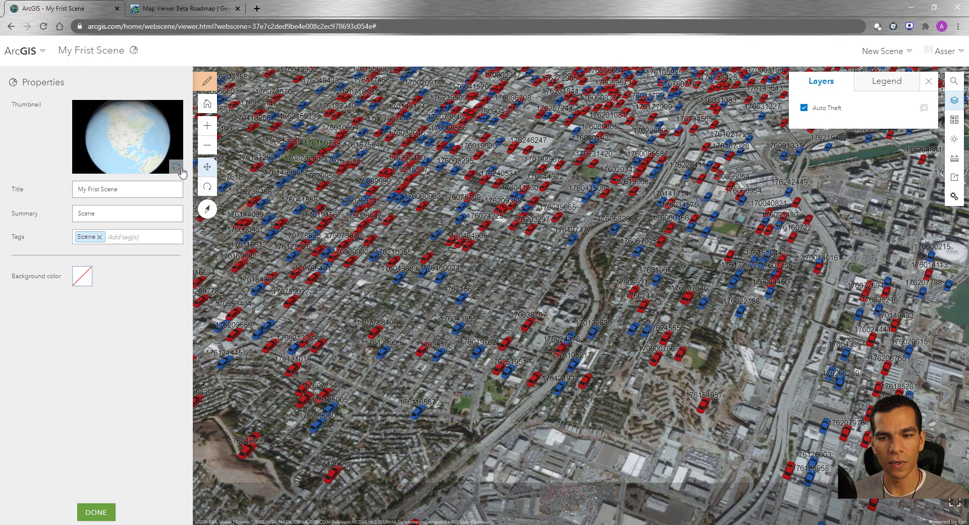
scroll(371, 195, "down", 10)
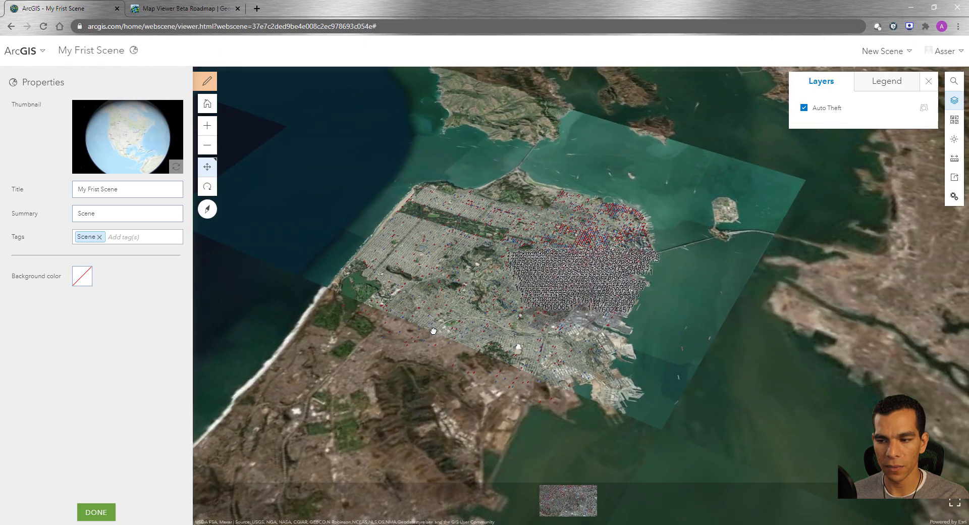
scroll(469, 260, "up", 5)
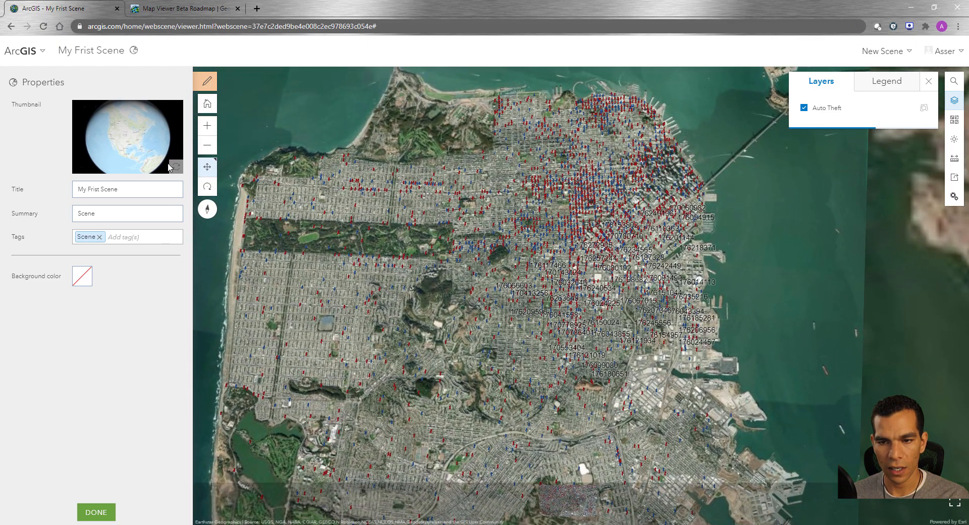
left_click(176, 168)
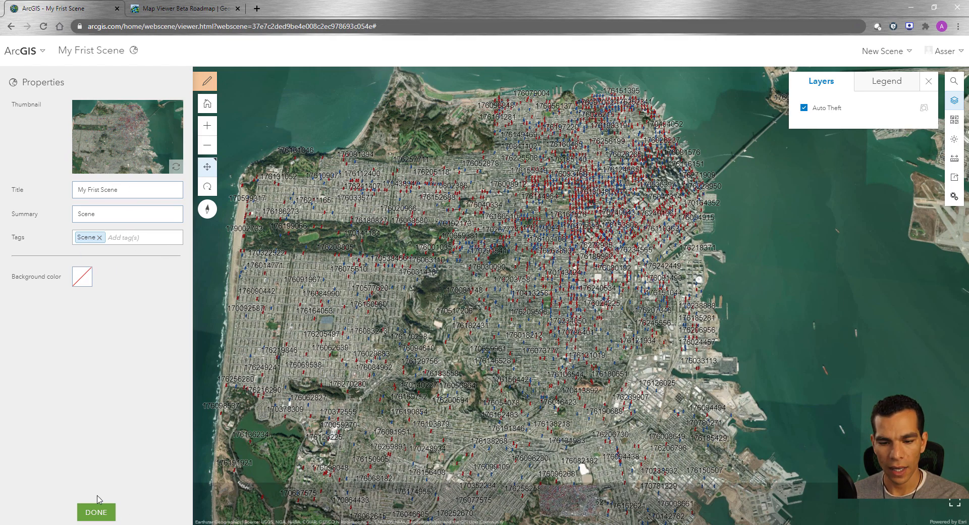
left_click(95, 511)
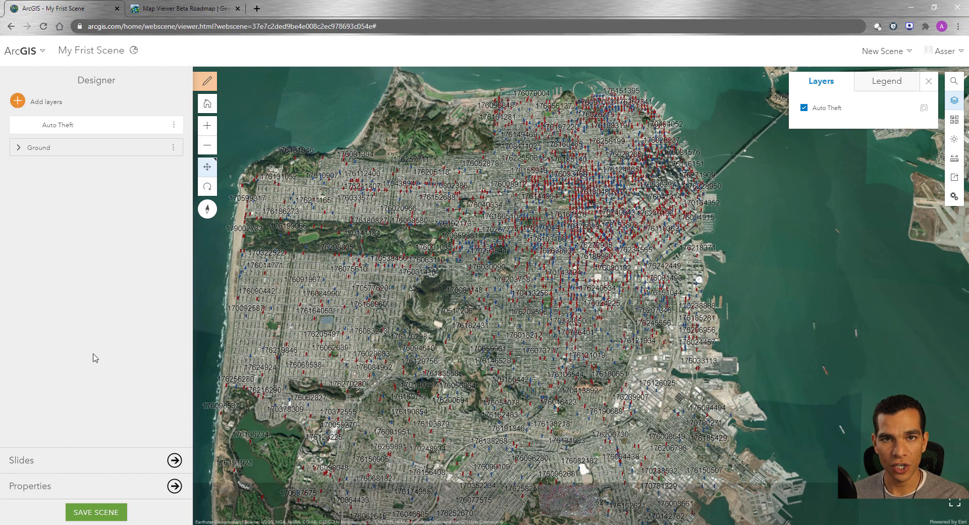
Step: Review the scene's save options, including the initial state and save-as-new settings, and leave without saving
left_click(99, 512)
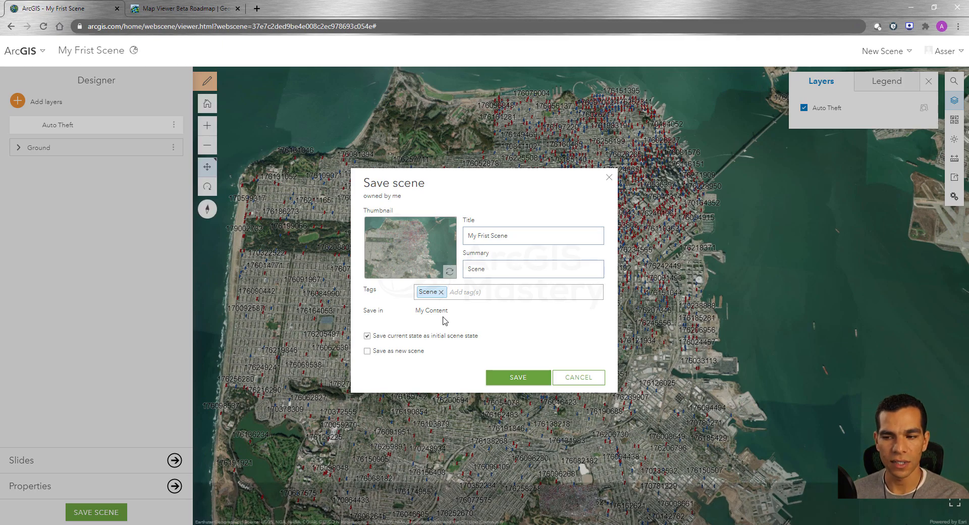
left_click(576, 378)
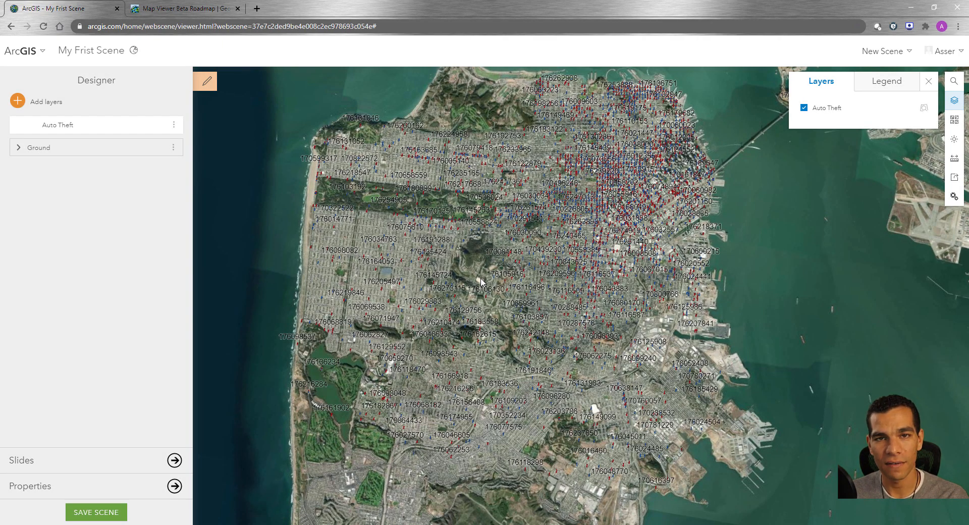